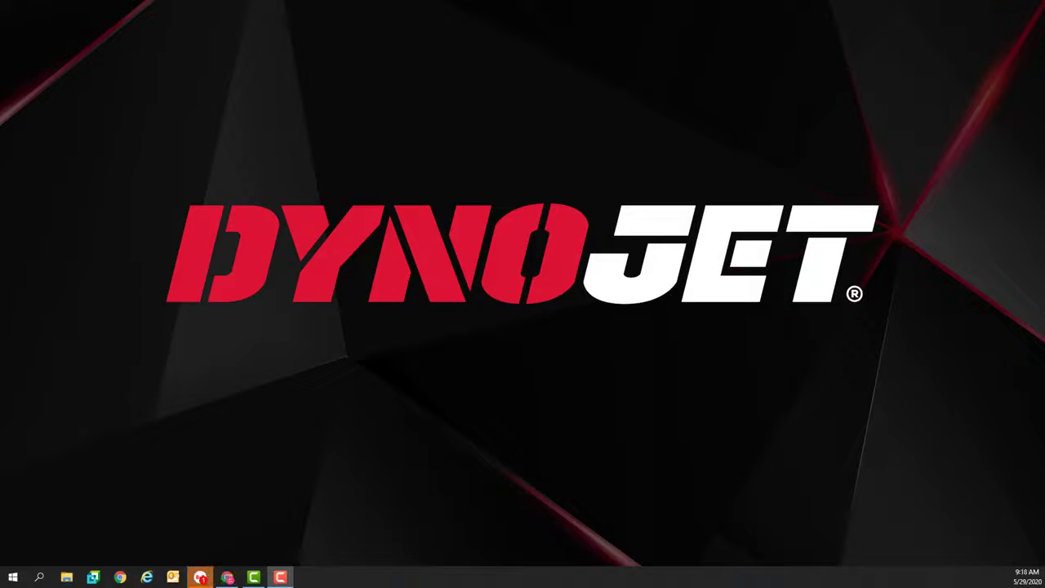
Step: Go to the Power Commander V (PCV) page under Dynojet Support > Downloads
left_click(226, 576)
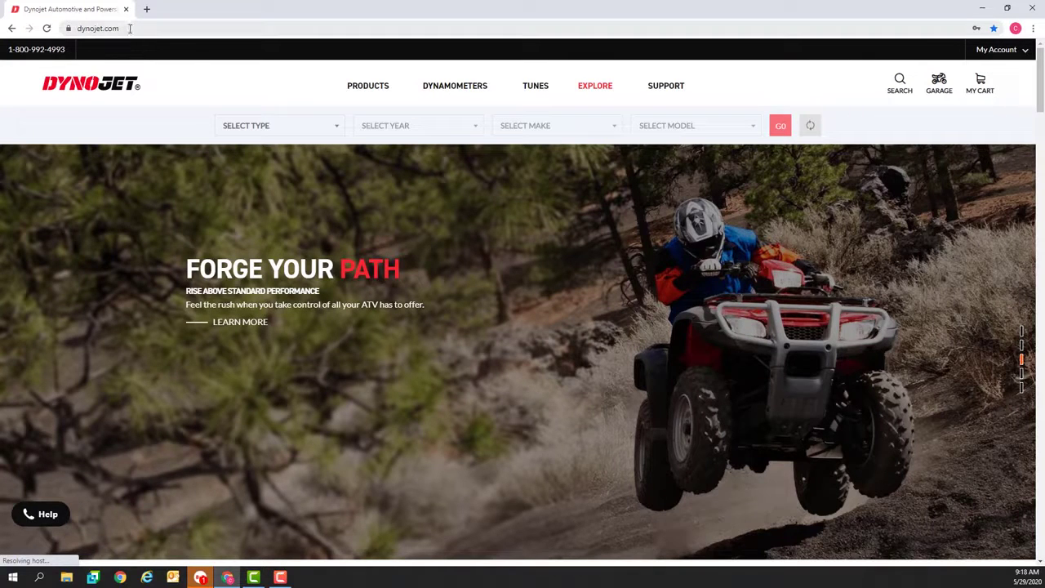
left_click(667, 86)
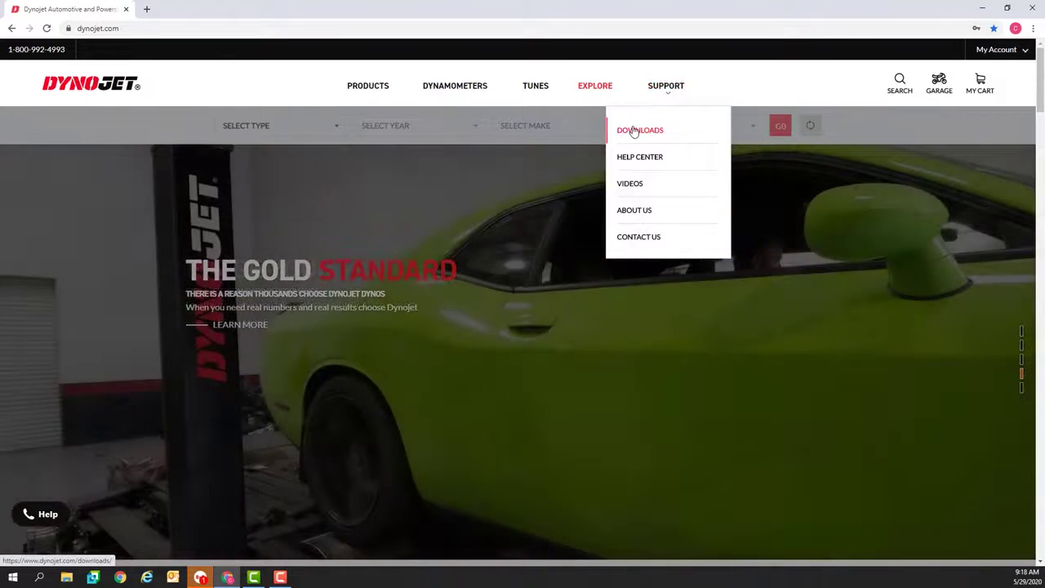
left_click(634, 133)
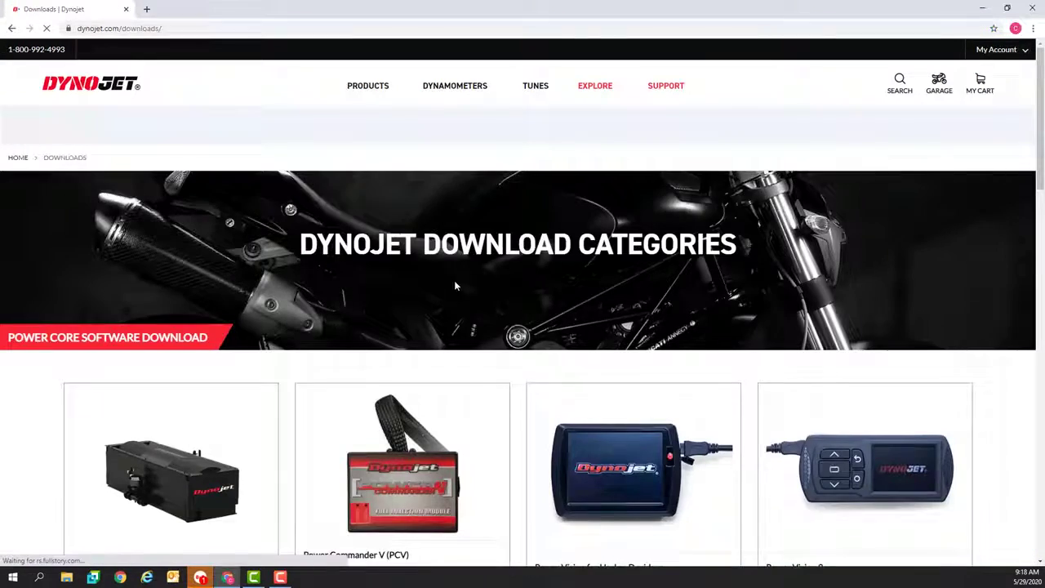
scroll(456, 286, "down", 3)
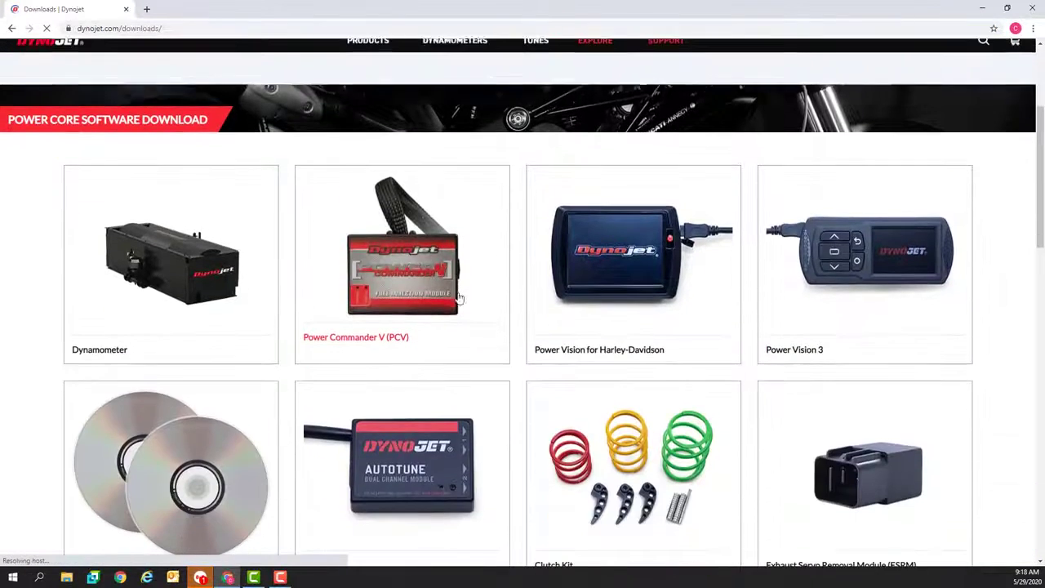
left_click(403, 265)
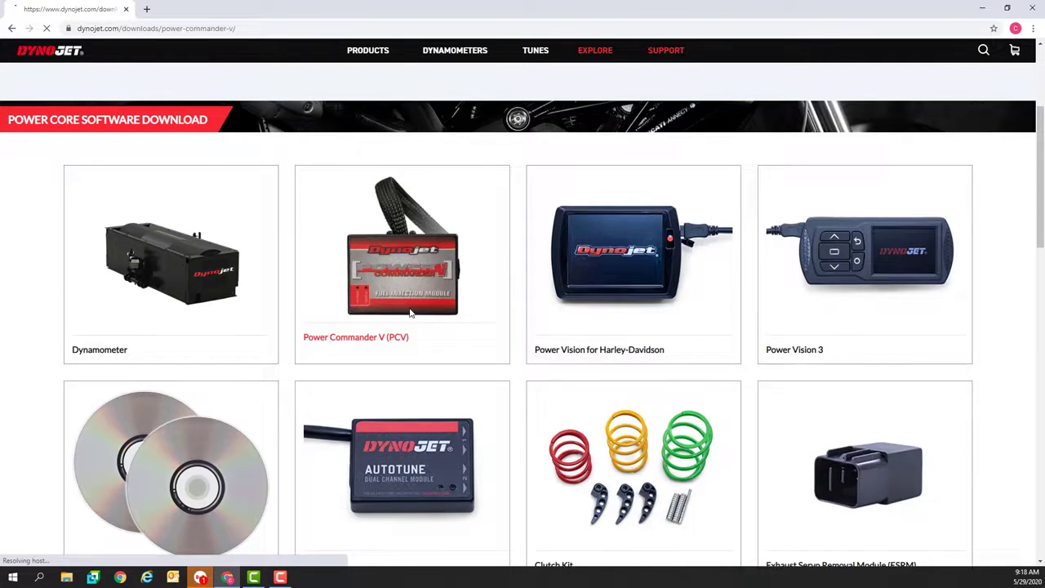
Step: Download the Power Commander V Software installer zip from the Software section
scroll(593, 367, "down", 3)
scroll(593, 368, "down", 1)
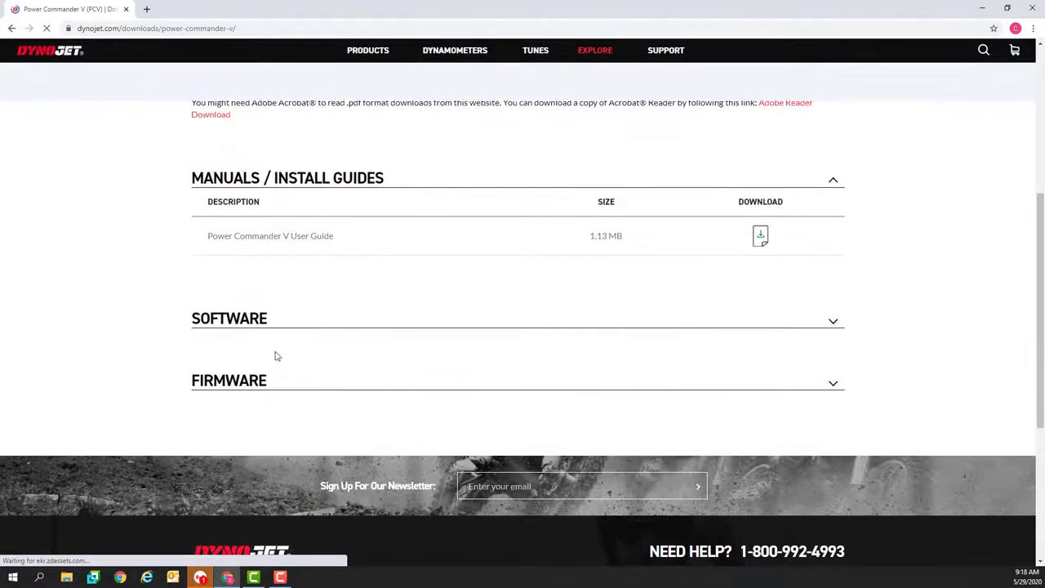
left_click(832, 324)
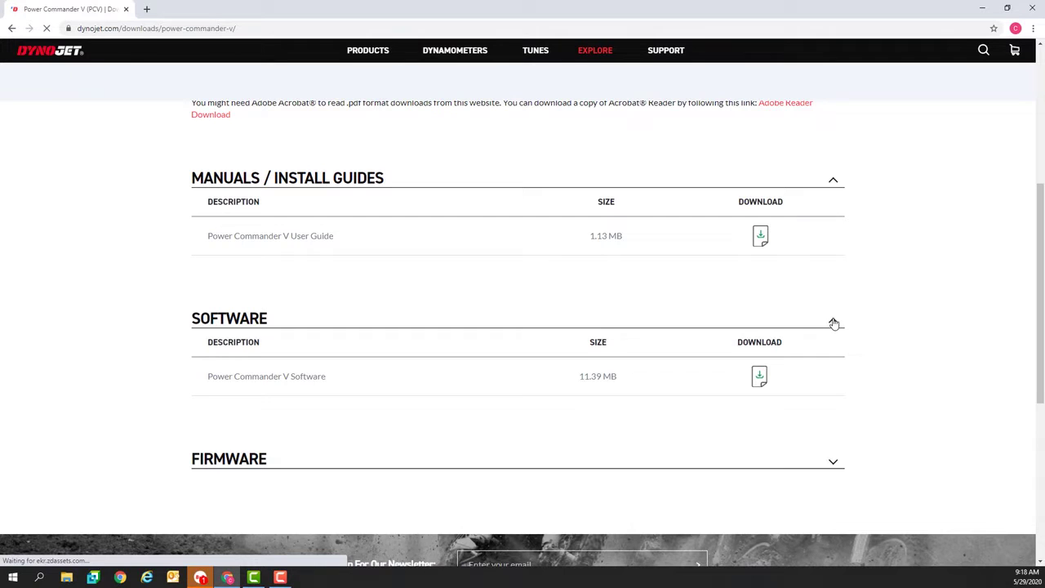
scroll(333, 428, "down", 1)
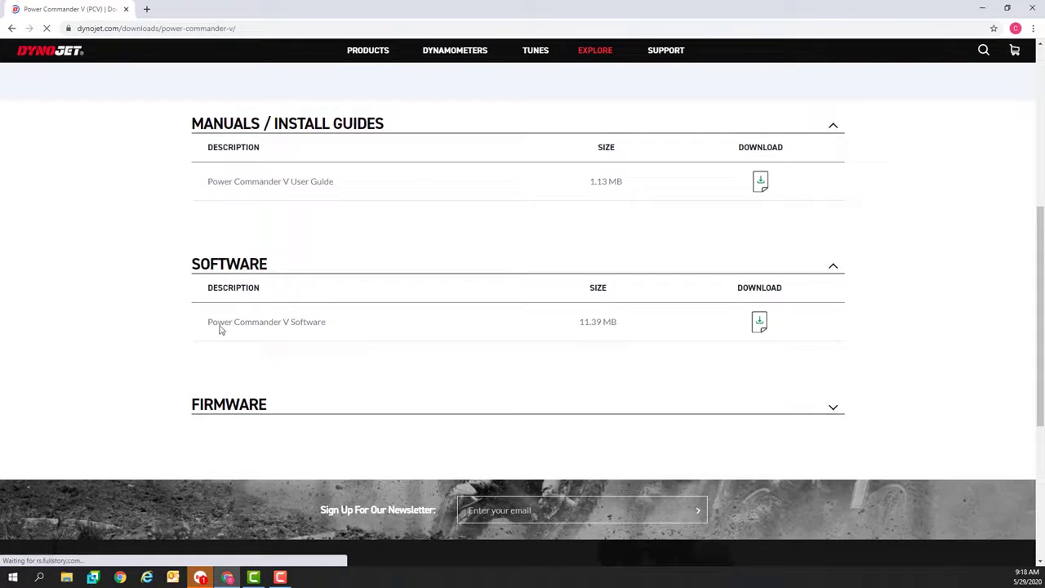
left_click(760, 323)
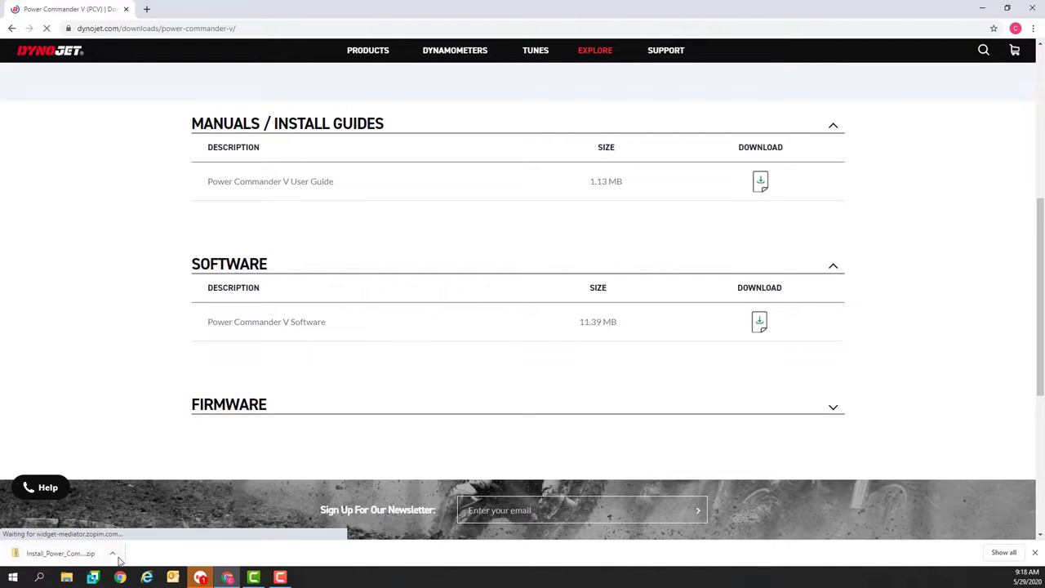
Step: Show the downloaded zip in its folder and start Extract All
left_click(114, 558)
left_click(129, 486)
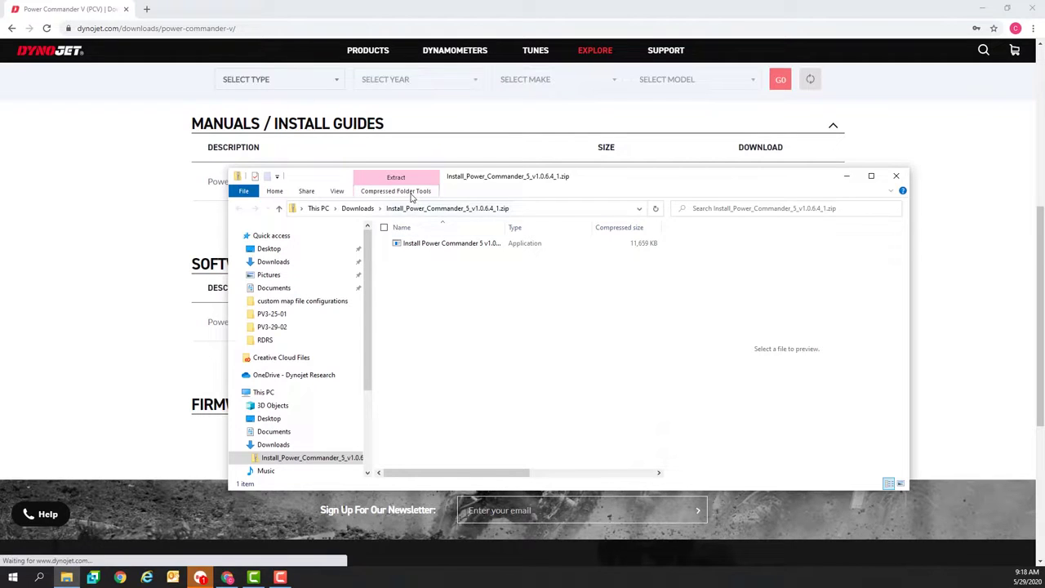
left_click(395, 190)
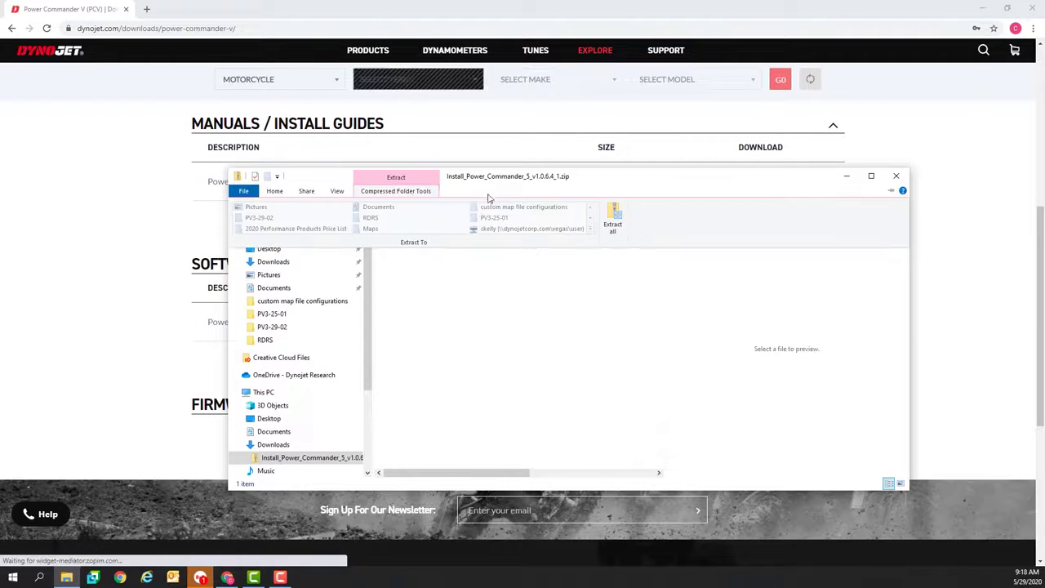
left_click(613, 218)
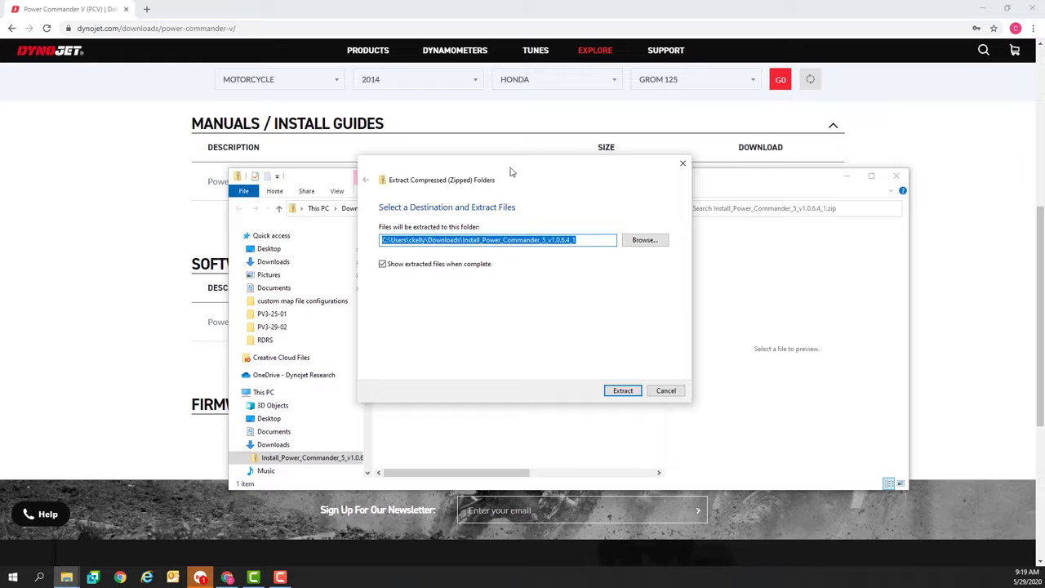
Step: Extract the zip to the Desktop and select the extracted Power Commander installer
left_click(645, 240)
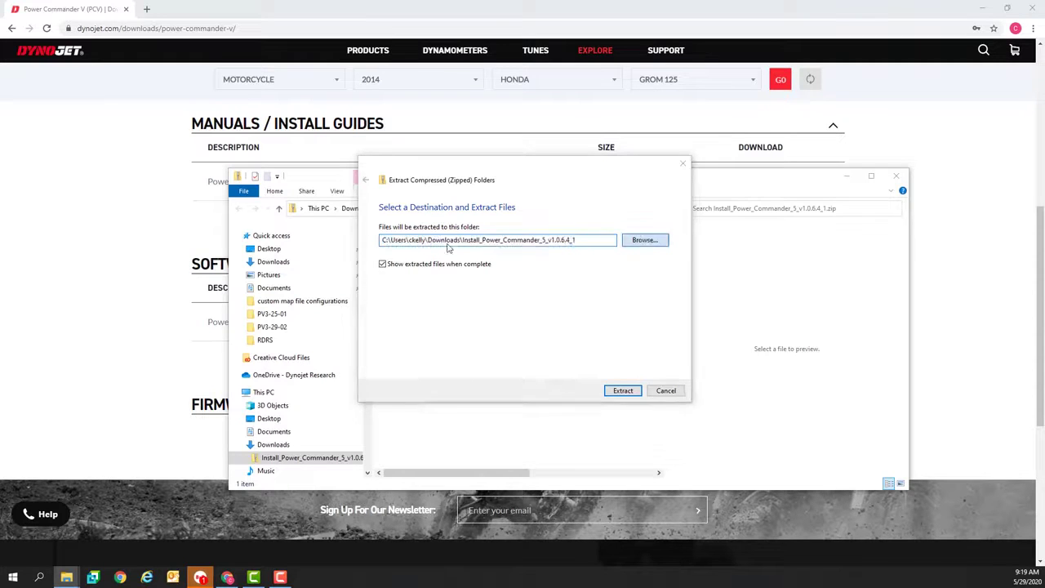
left_click(403, 237)
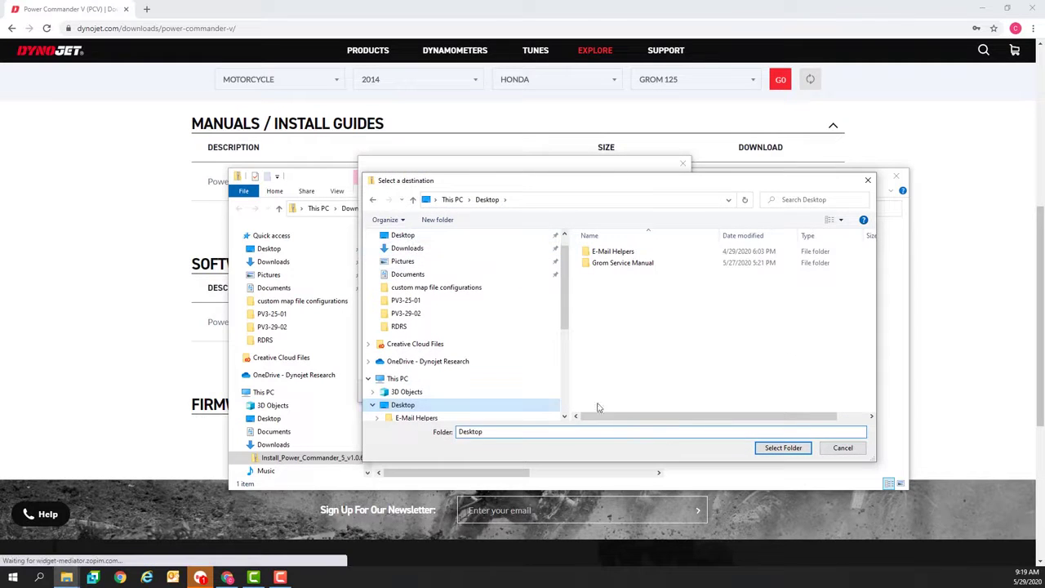
left_click(768, 449)
left_click(622, 391)
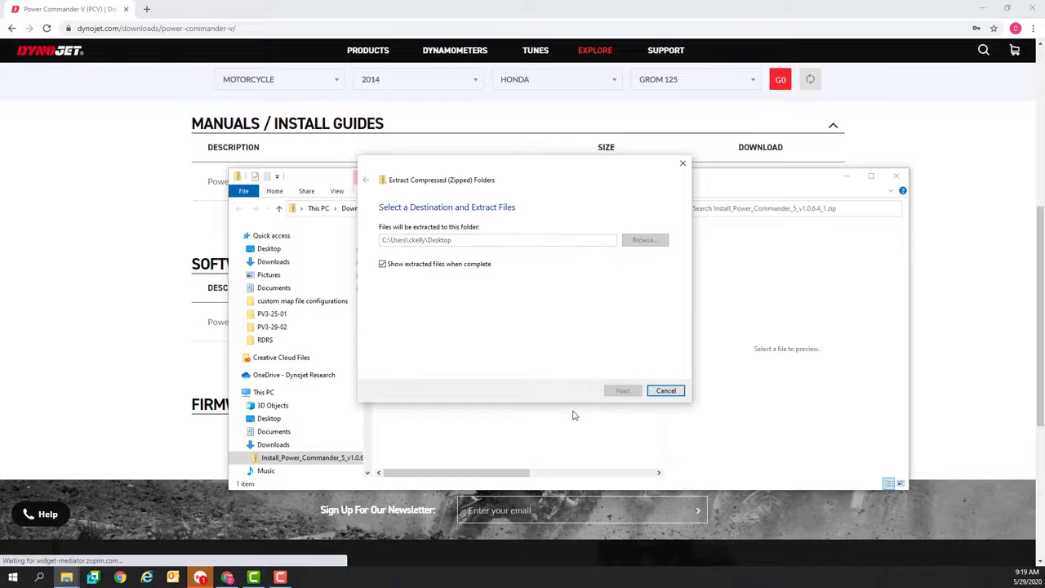
left_click(435, 327)
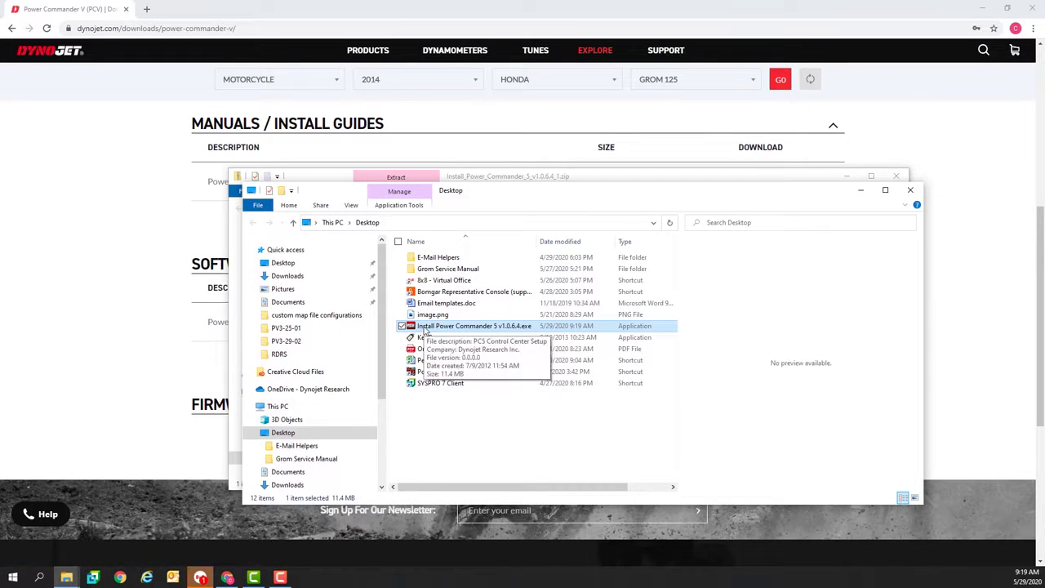
right_click(426, 328)
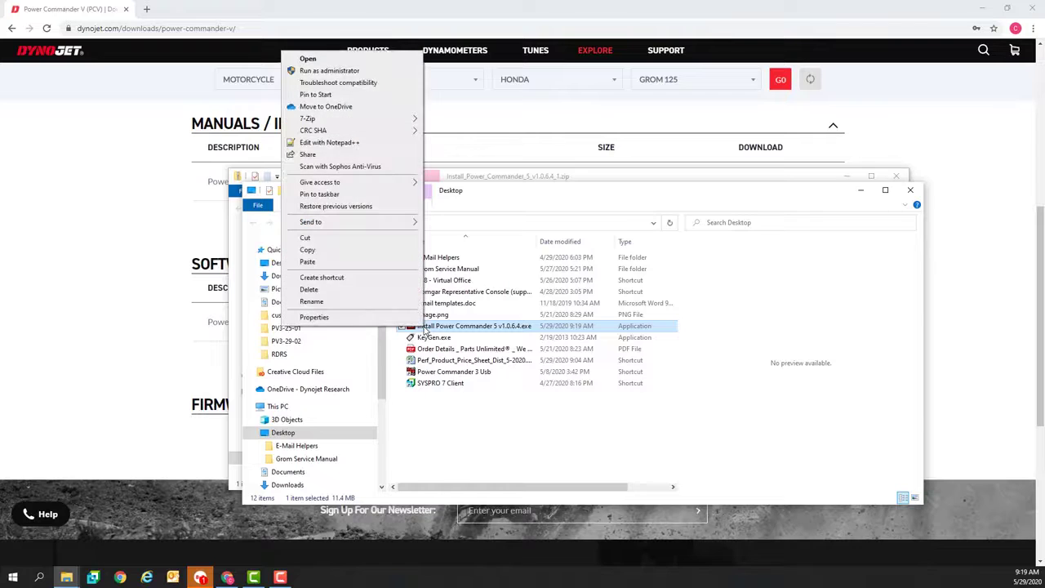
Step: Run the Power Commander 5 installer with English as the setup language
left_click(327, 60)
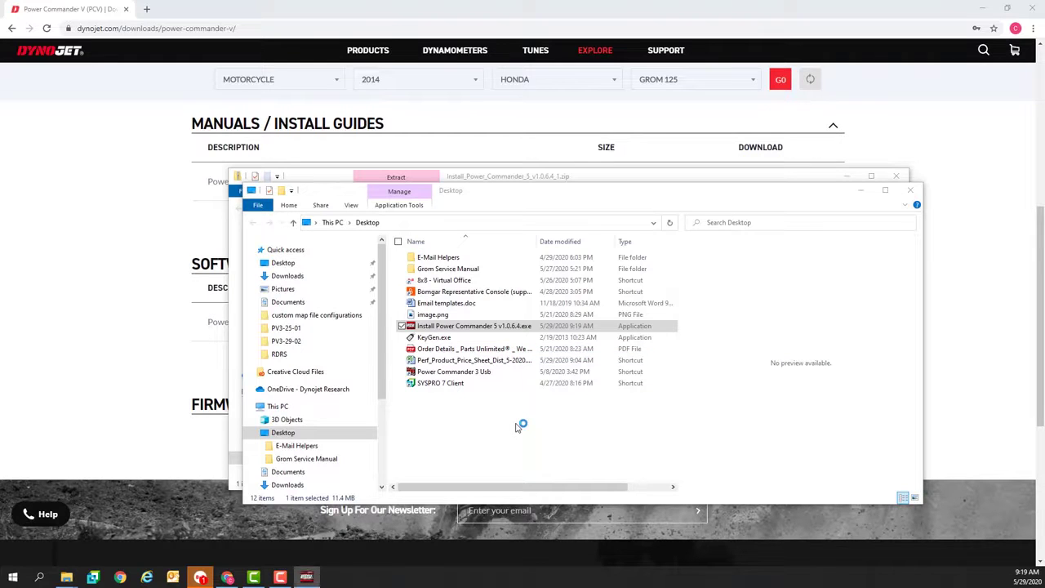
left_click_drag(502, 353, 488, 171)
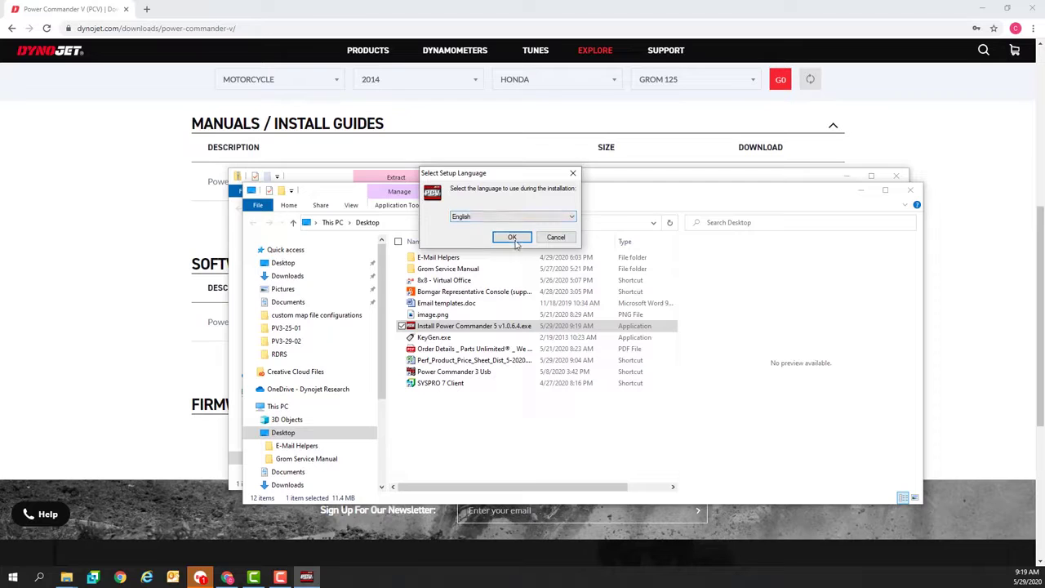
left_click(509, 238)
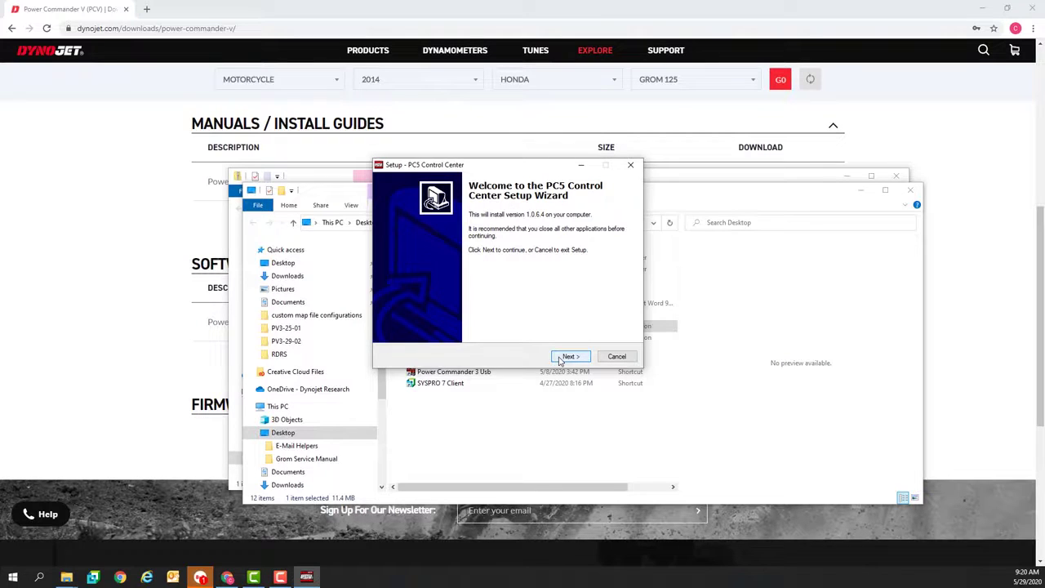
Step: Install PC5 Control Center with default folders and desktop/Quick Launch icons, then launch Power Commander 5
left_click(564, 358)
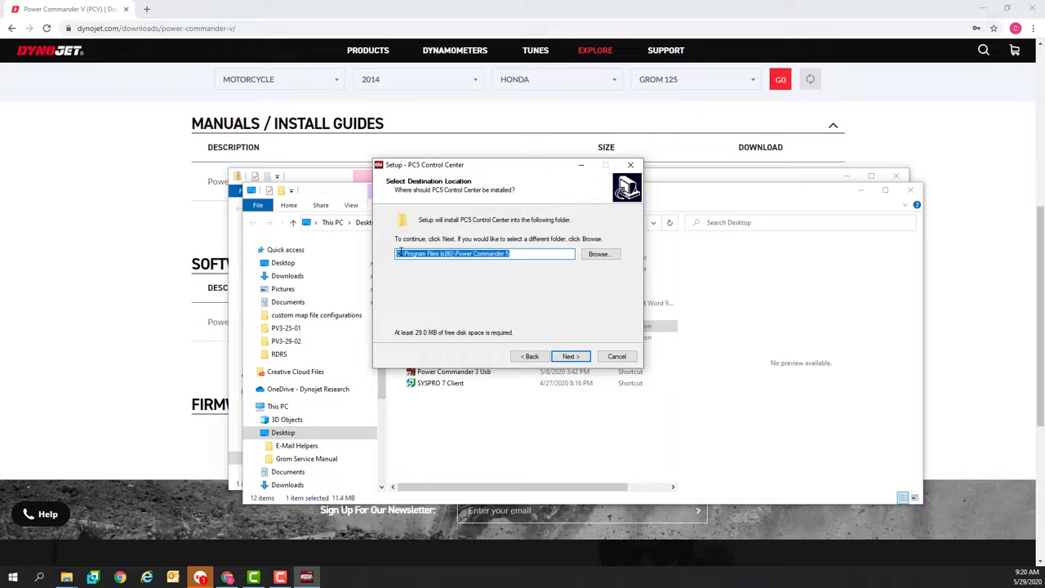
left_click(568, 355)
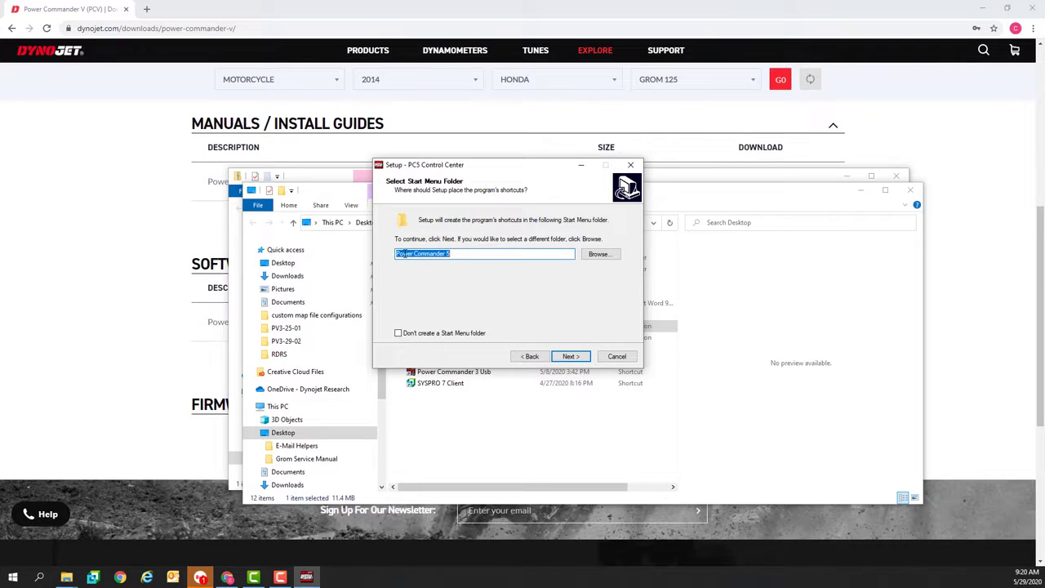
left_click(570, 357)
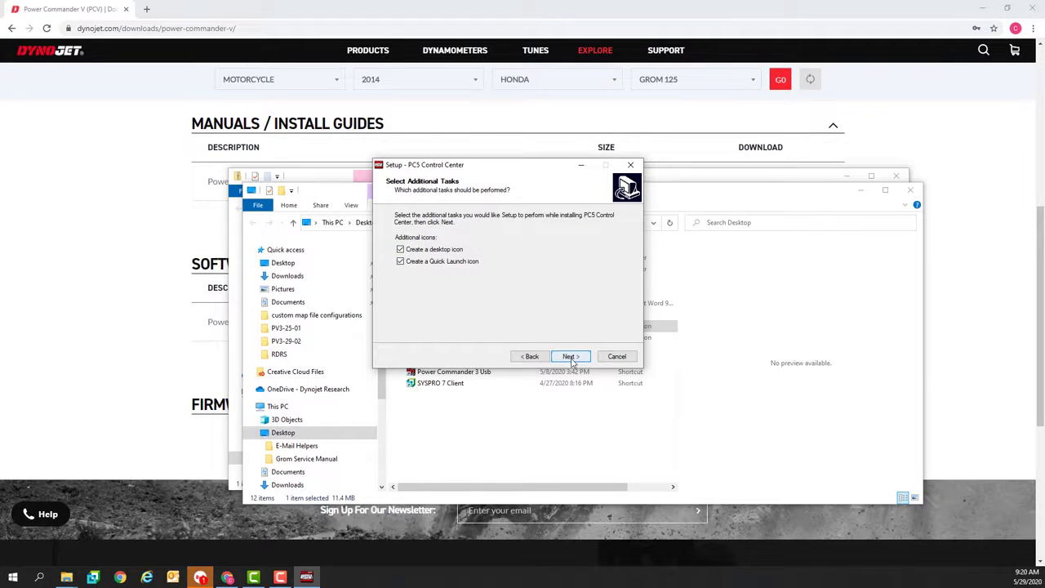
left_click(571, 357)
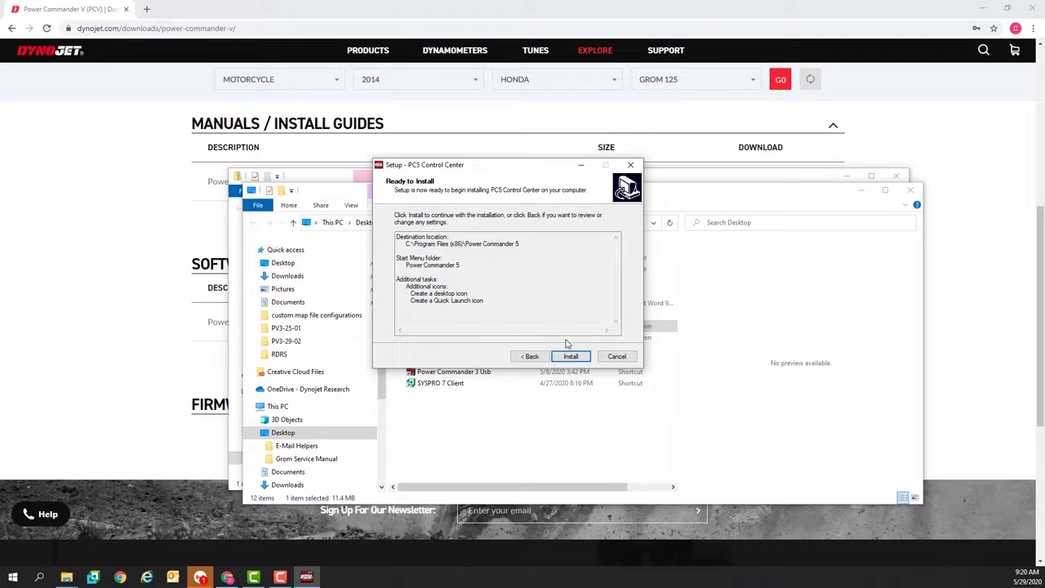
left_click(571, 357)
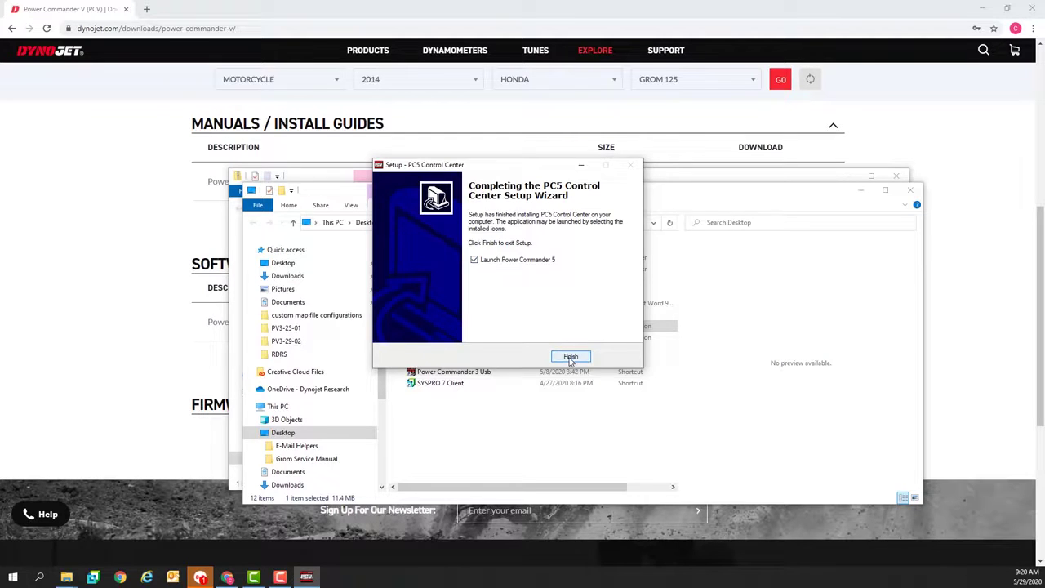
left_click(571, 357)
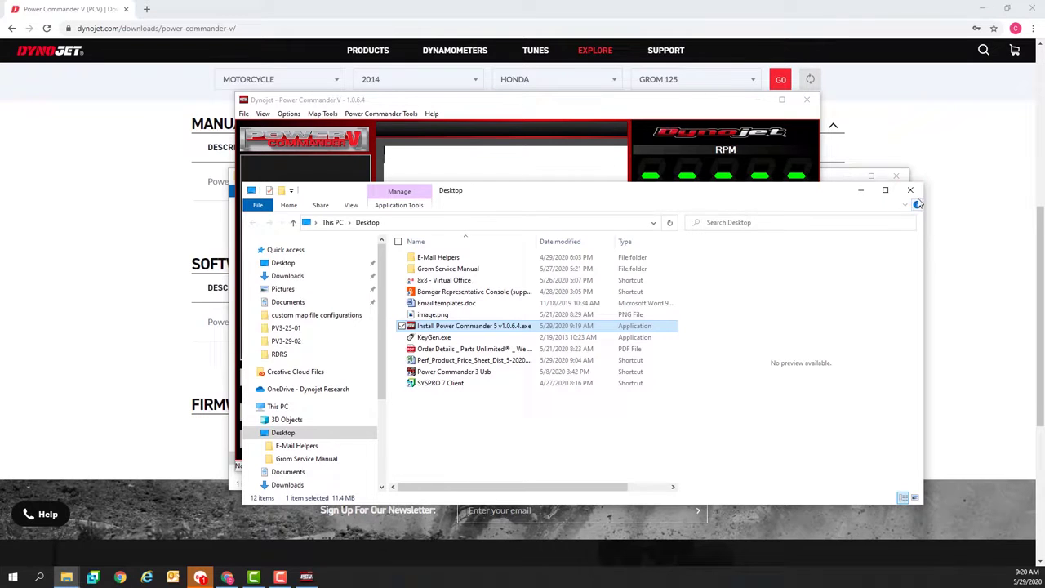
Step: Hide the Map 1 Notes panel and receive the map from the connected device
left_click(910, 190)
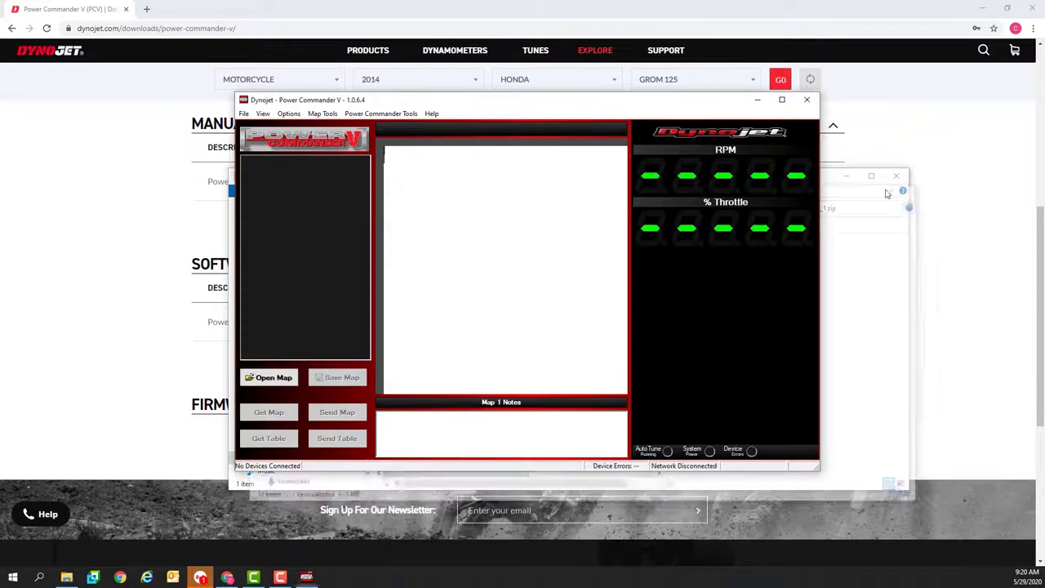
left_click(263, 113)
left_click(274, 145)
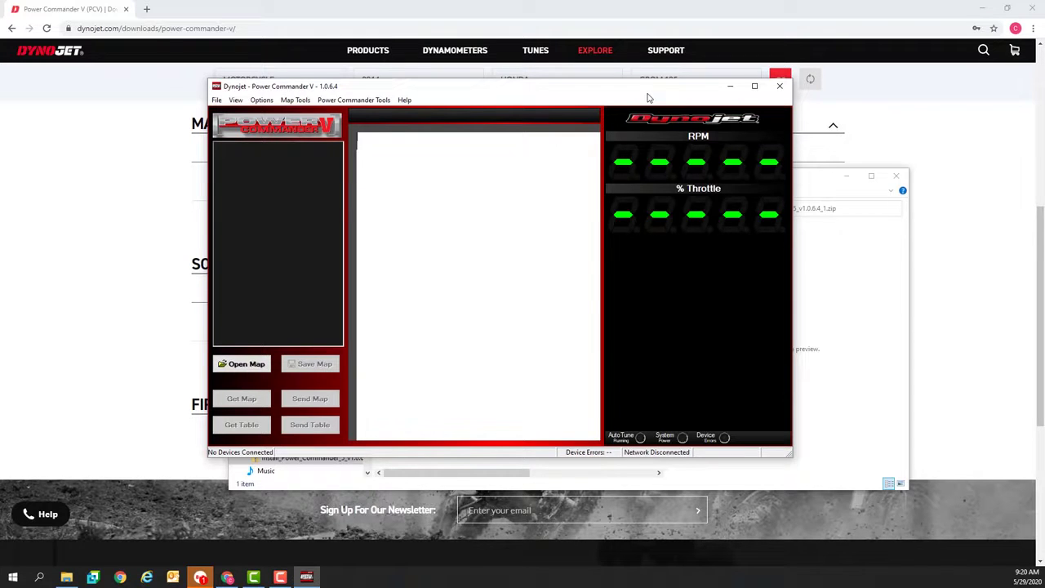
left_click(241, 398)
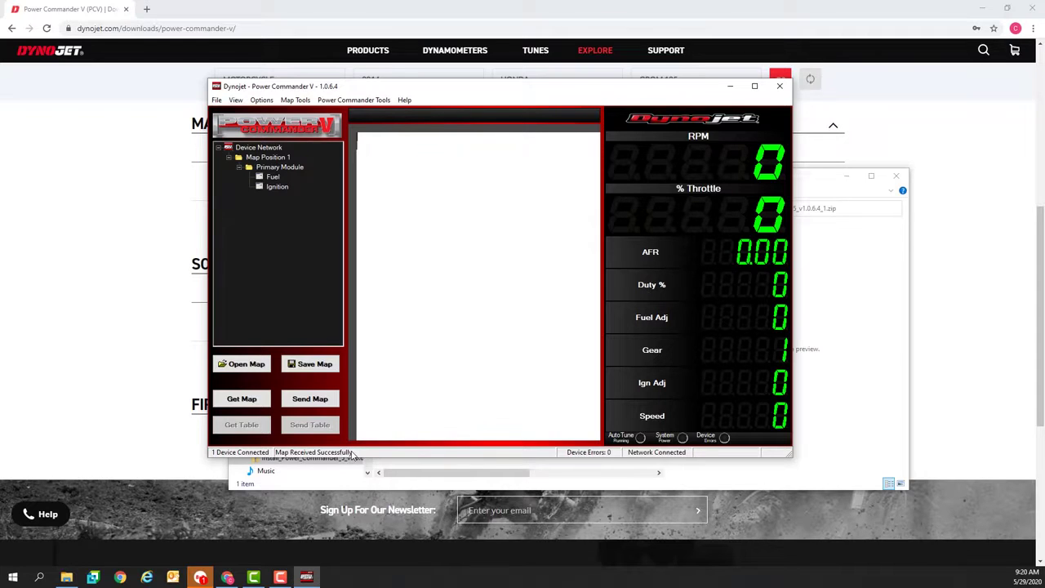
left_click(239, 399)
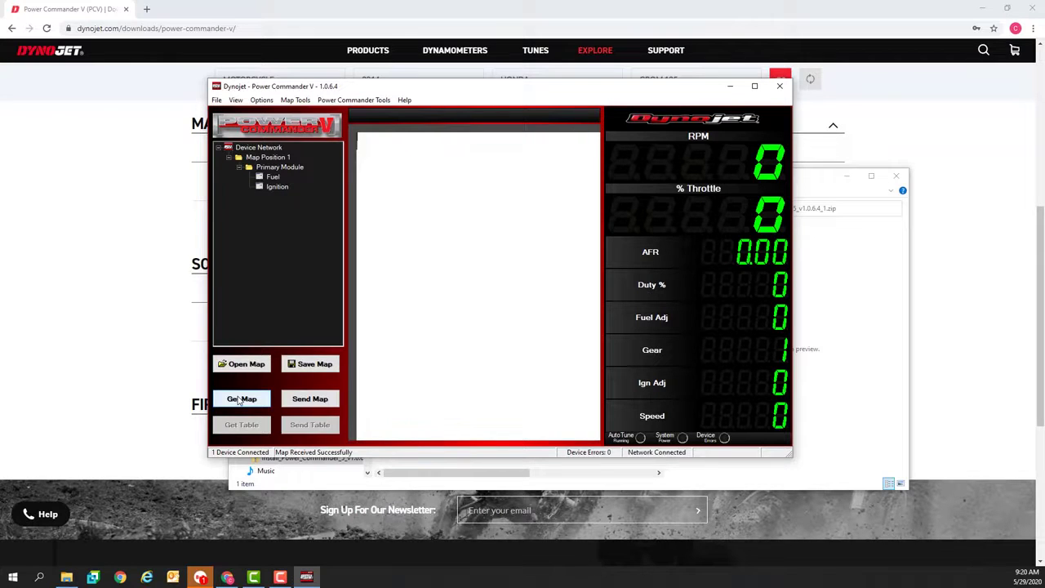
Step: View the Fuel and Ignition tables, then show the map notes and select all their text
left_click(273, 177)
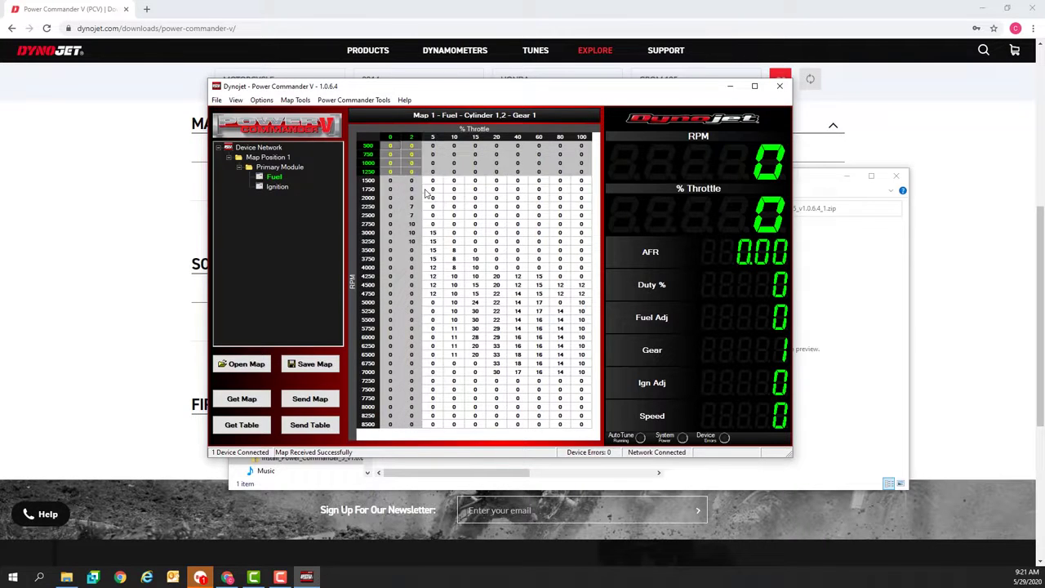
left_click_drag(392, 148, 582, 407)
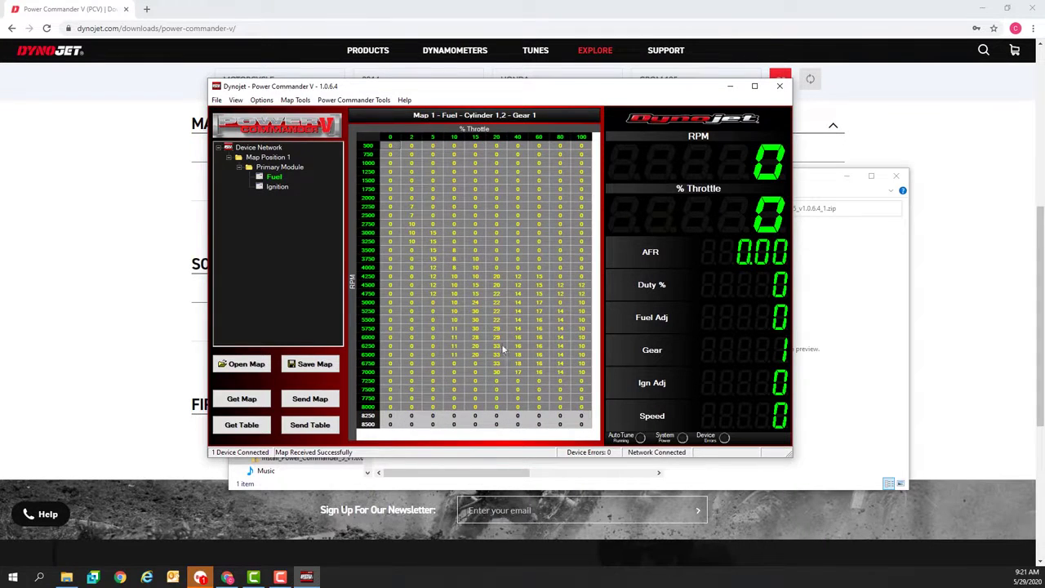
left_click(277, 187)
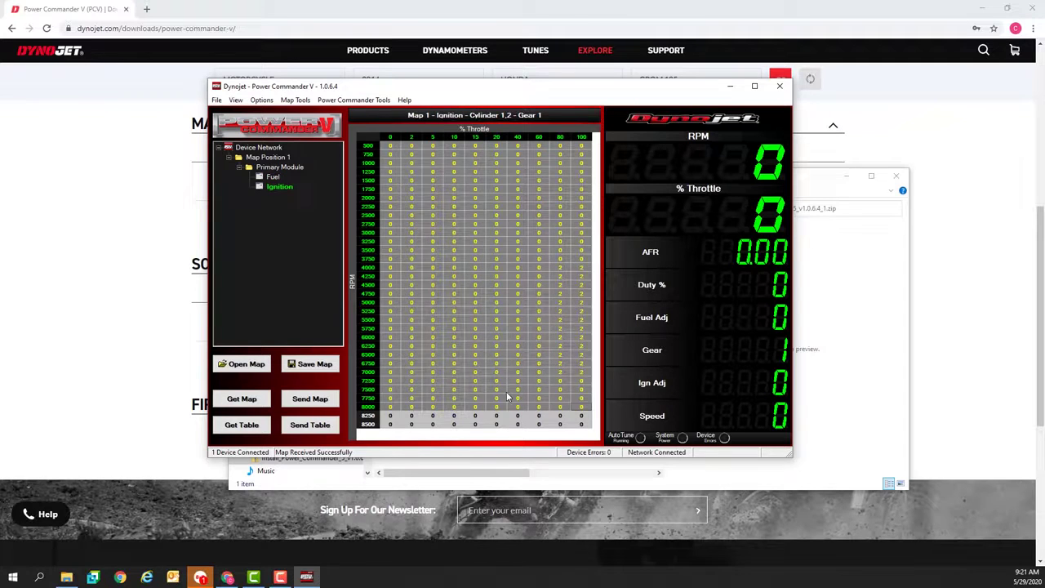
left_click(517, 364)
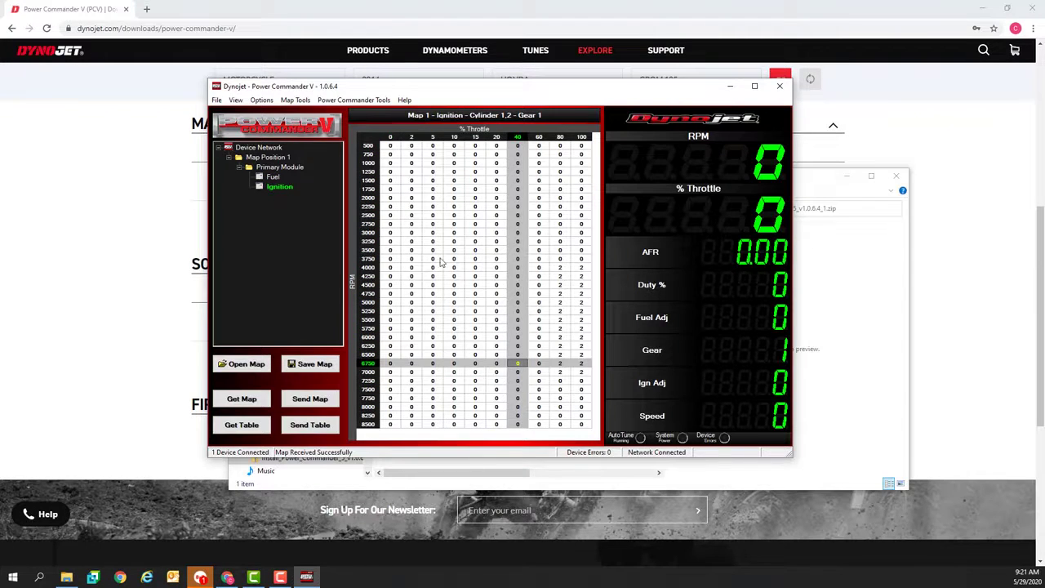
left_click(235, 100)
left_click(247, 137)
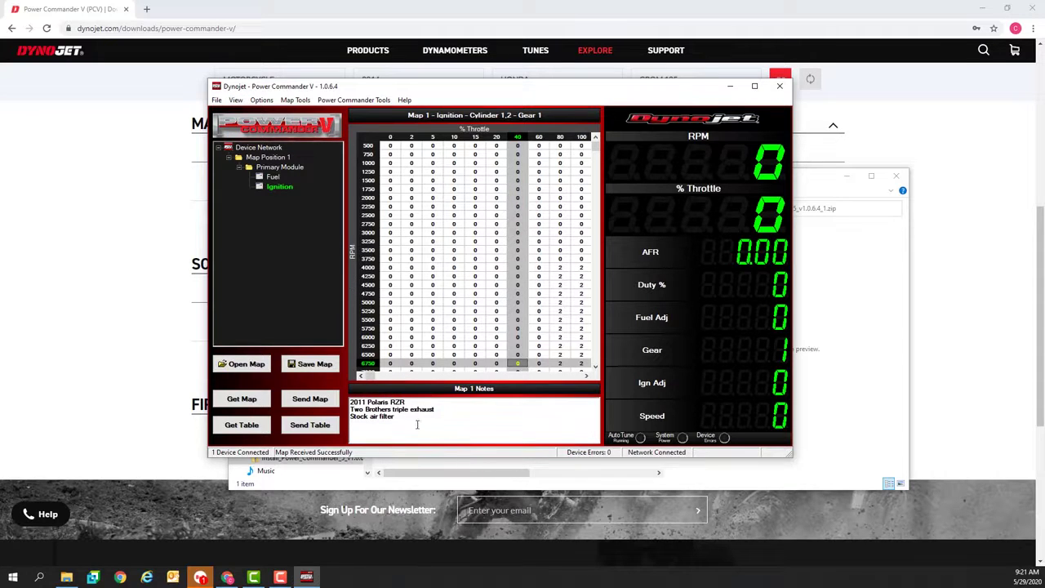
key("ctrl+a")
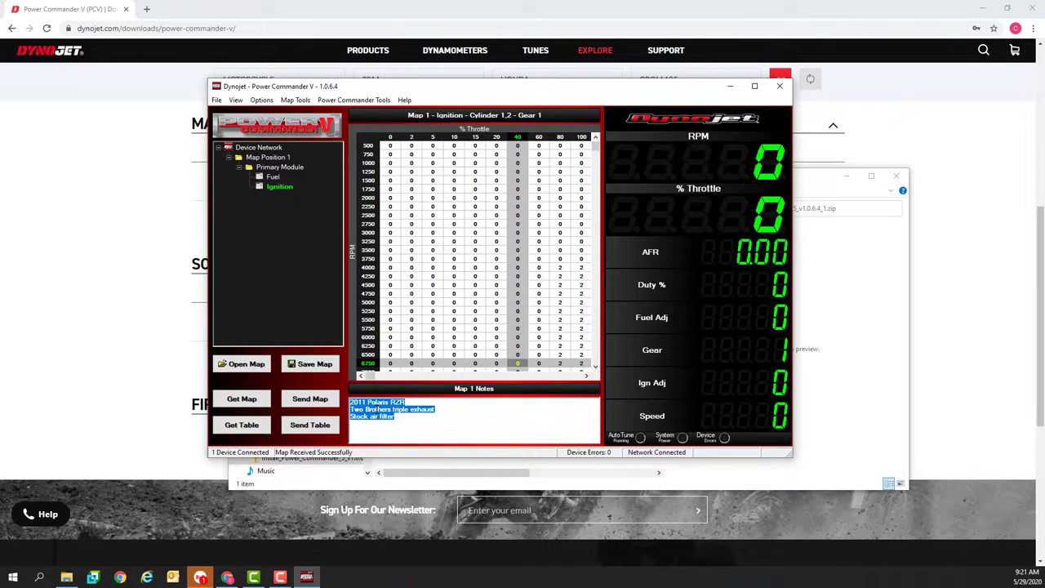
Step: Minimize Power Commander, close the zip folder window and go to the Dynojet Tunes page
left_click(732, 87)
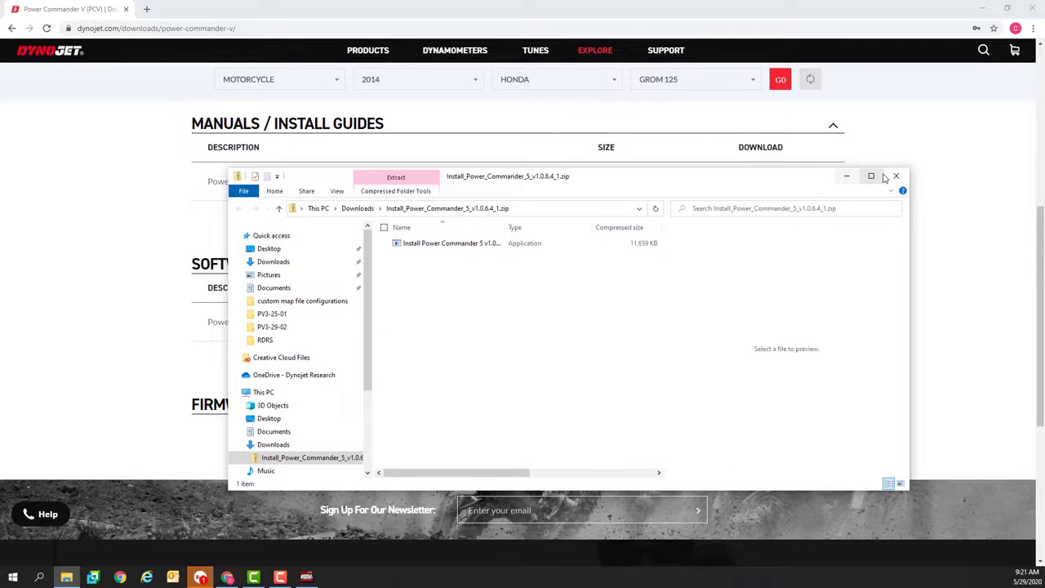
left_click(898, 179)
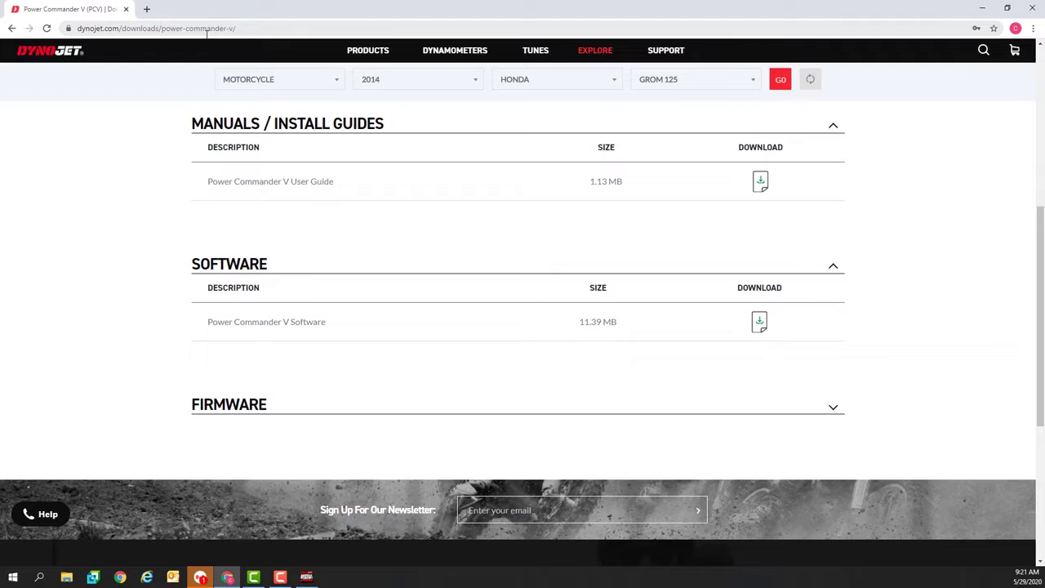
left_click(536, 52)
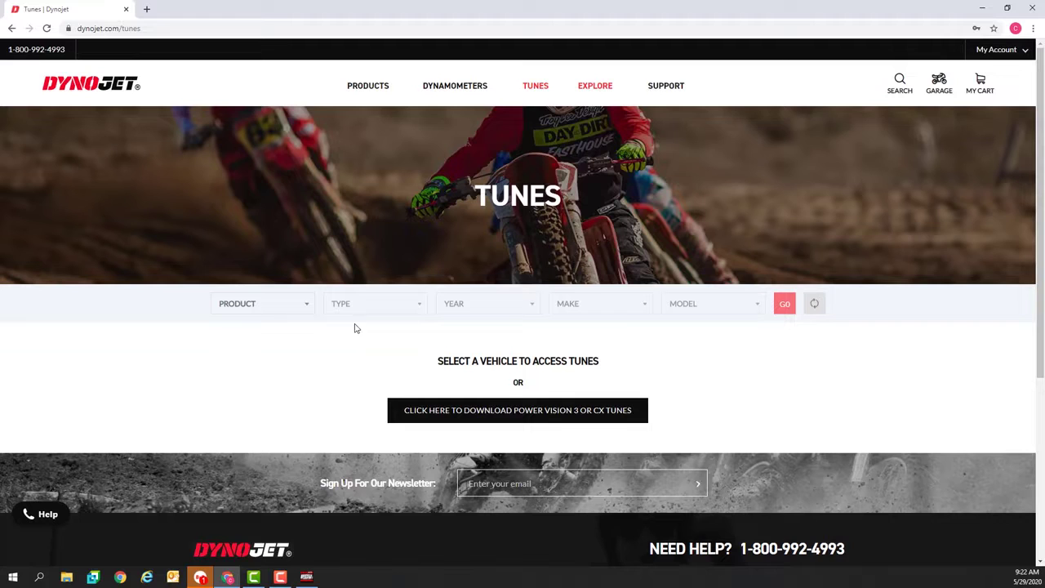
Step: Search tunes for Power Commander, UTV, 2011, Polaris, RZR S 800
left_click(307, 308)
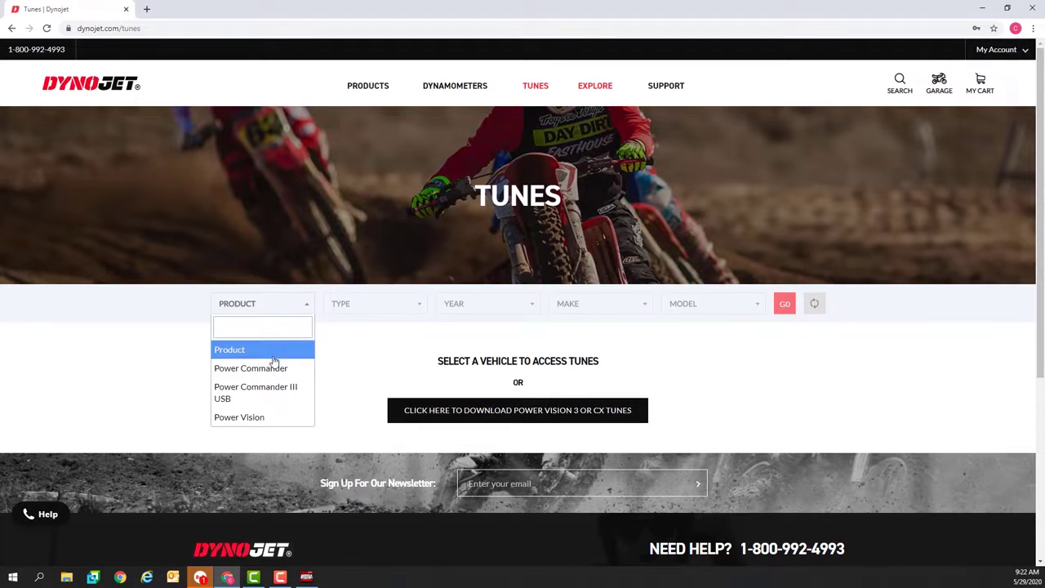
left_click(272, 368)
left_click(419, 306)
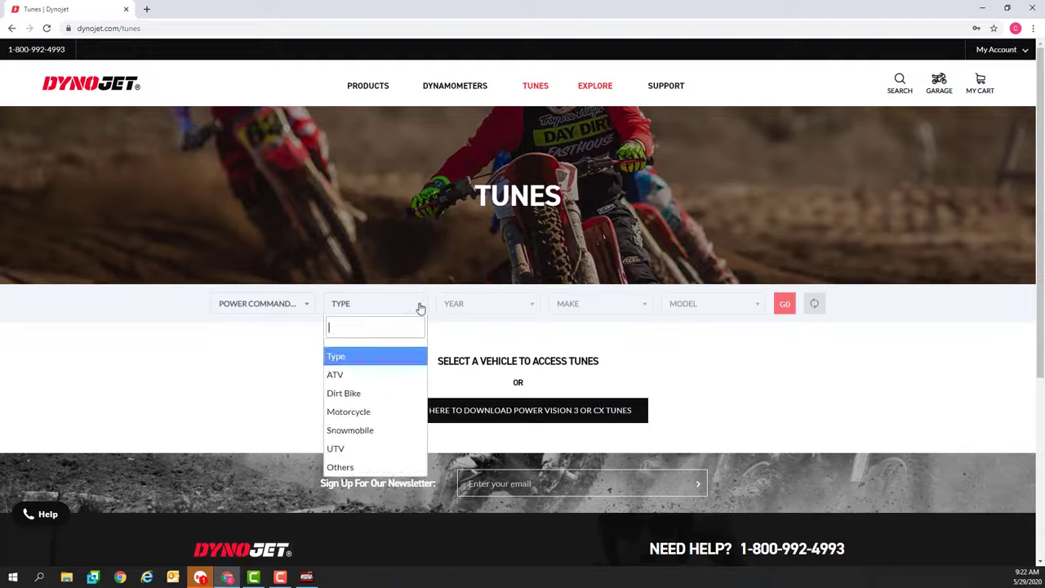
left_click(342, 454)
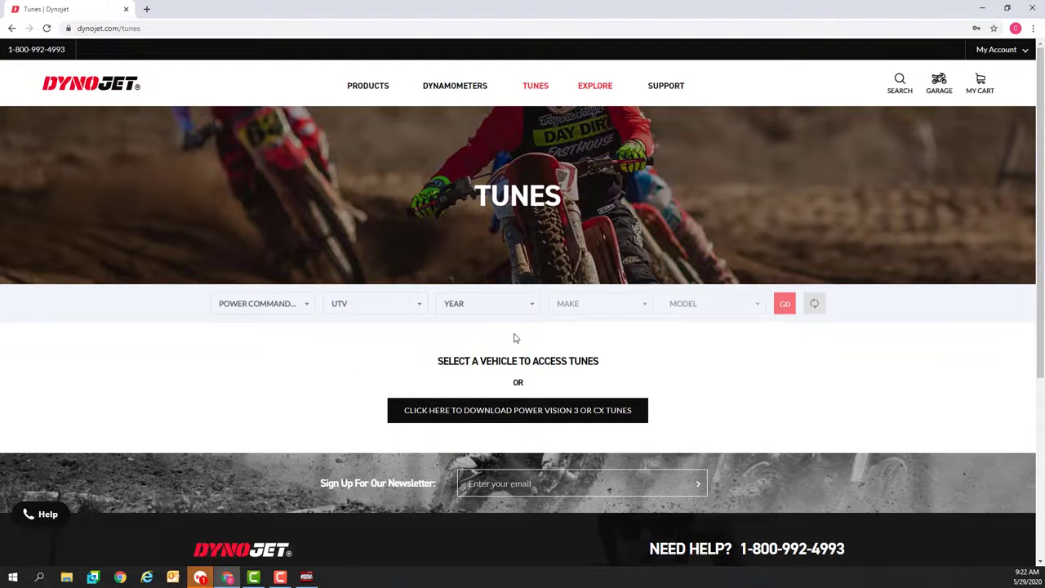
left_click(531, 304)
scroll(492, 406, "down", 2)
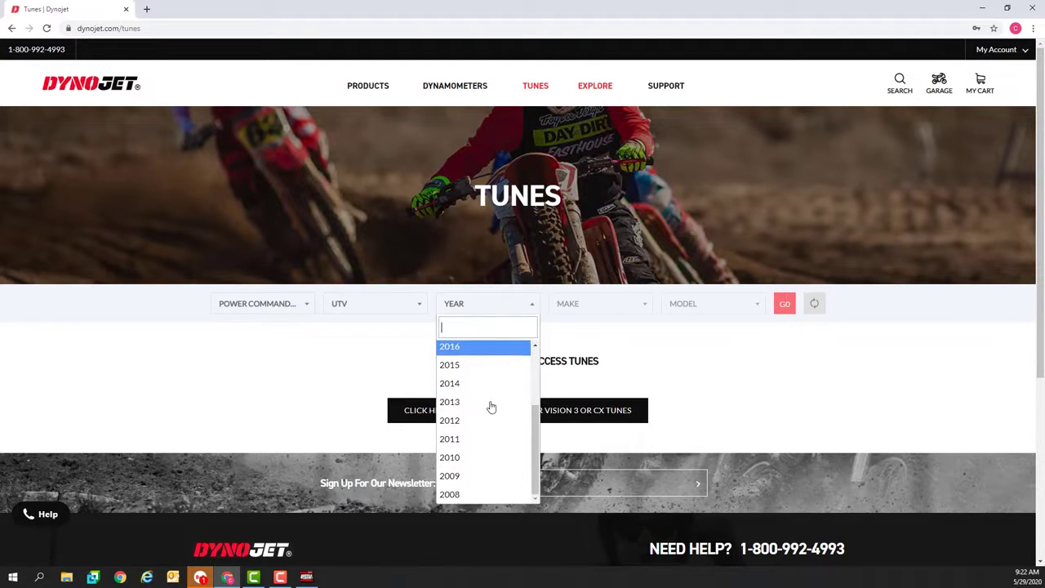
left_click(487, 439)
left_click(644, 306)
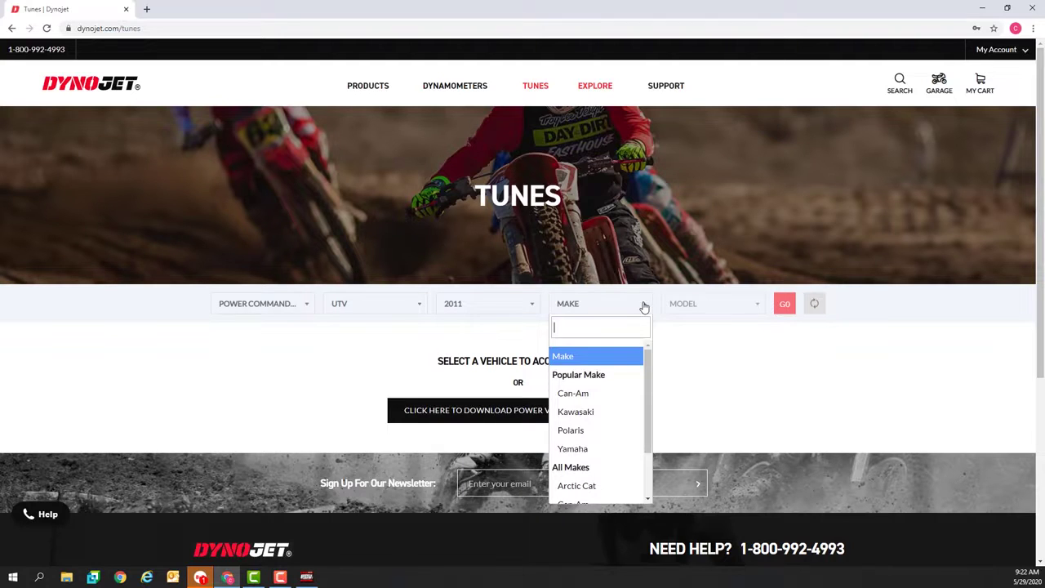
left_click(577, 431)
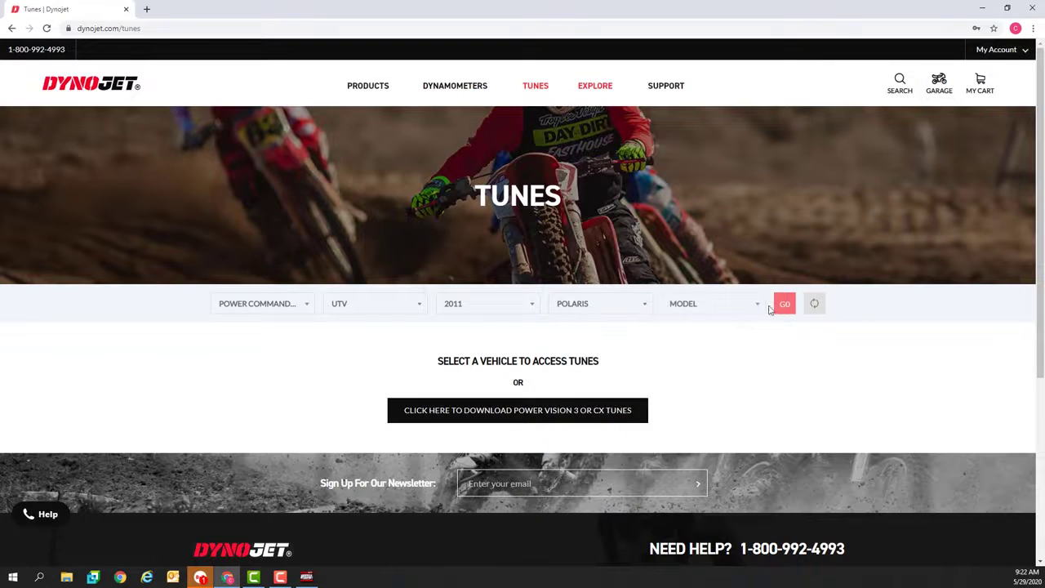
left_click(759, 305)
left_click_drag(763, 379, 768, 477)
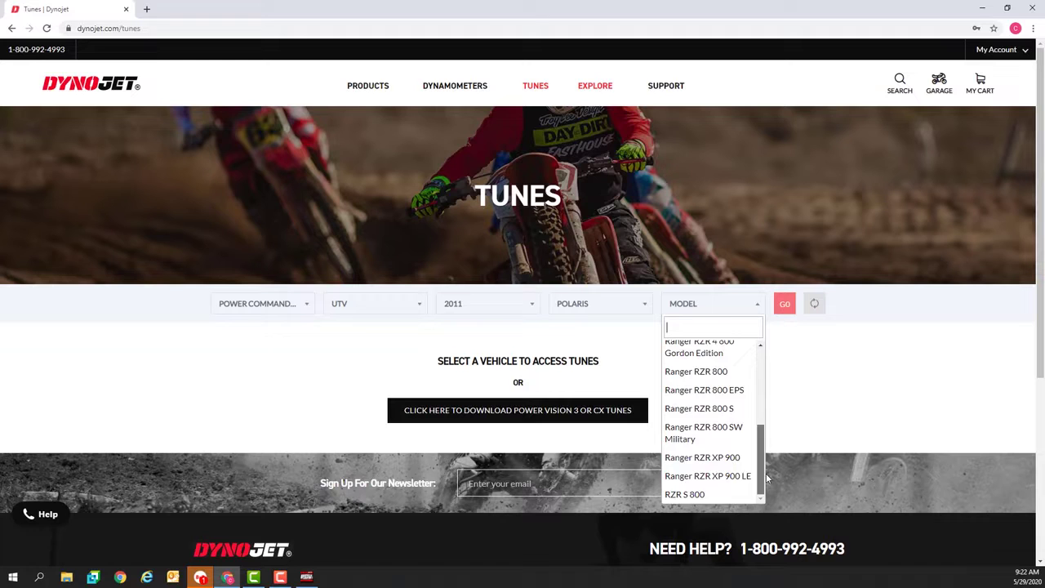
left_click(686, 494)
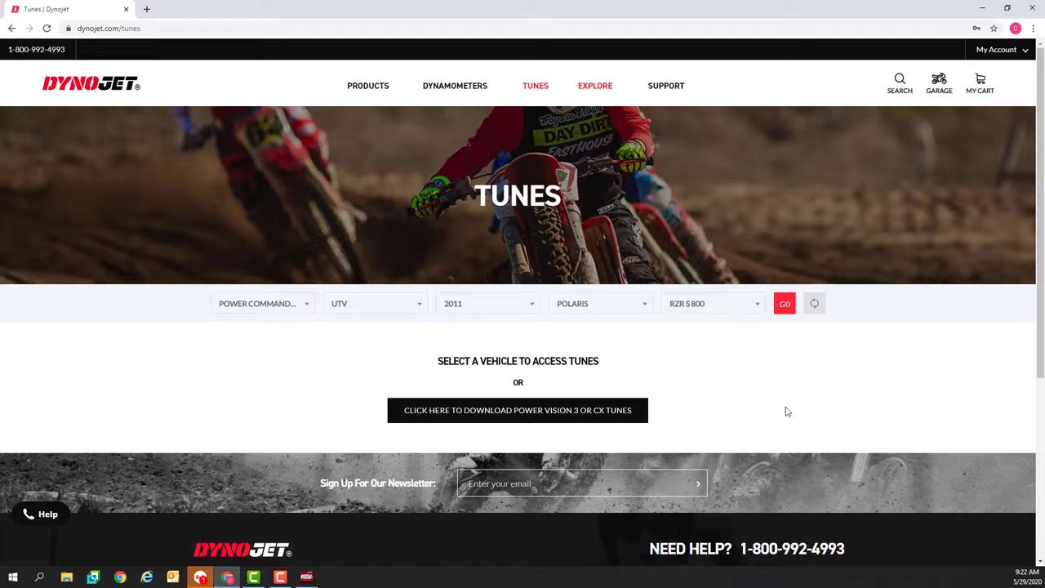
left_click(784, 306)
Step: Download the Stock exhaust/air filter and Two Brothers triple exhaust maps, noting the DMC comp4 tune
scroll(587, 456, "down", 1)
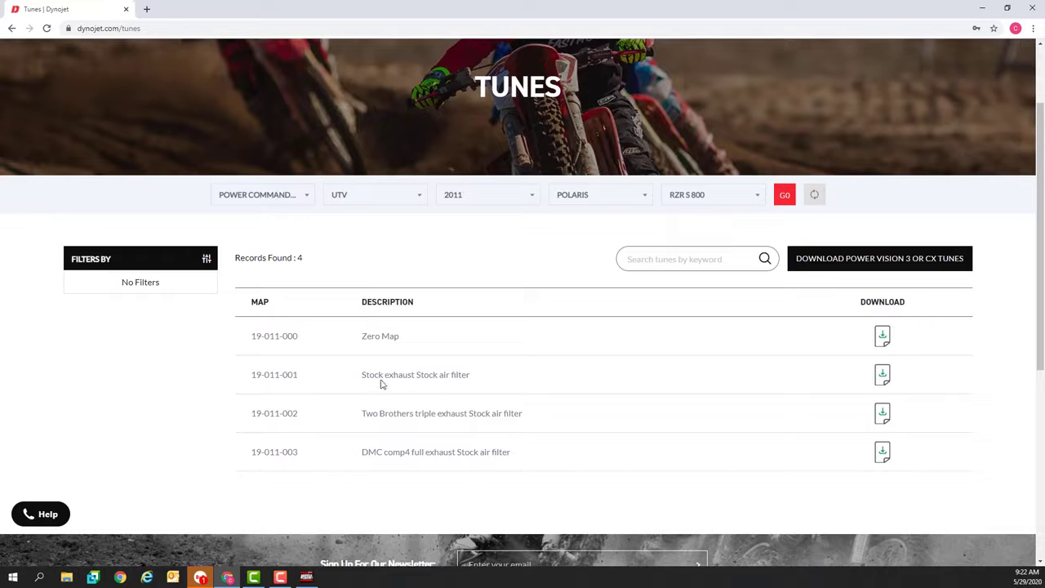
left_click(881, 376)
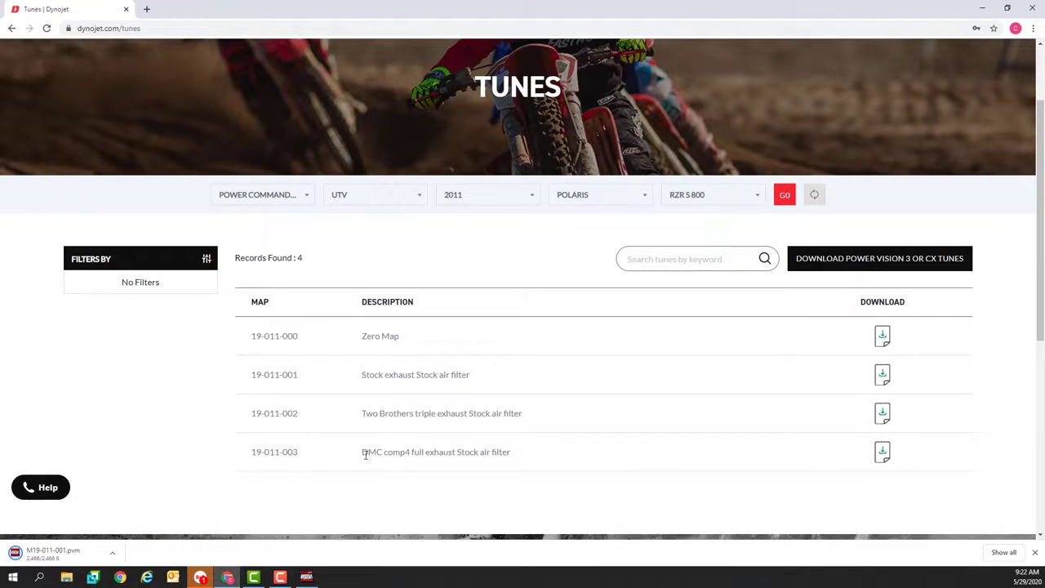
left_click_drag(362, 452, 516, 453)
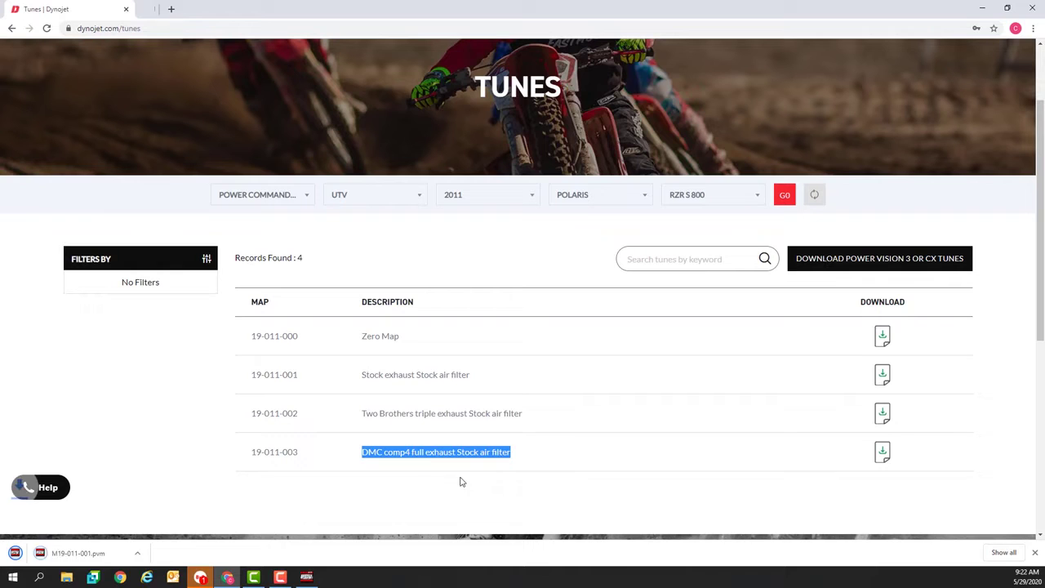
left_click(881, 415)
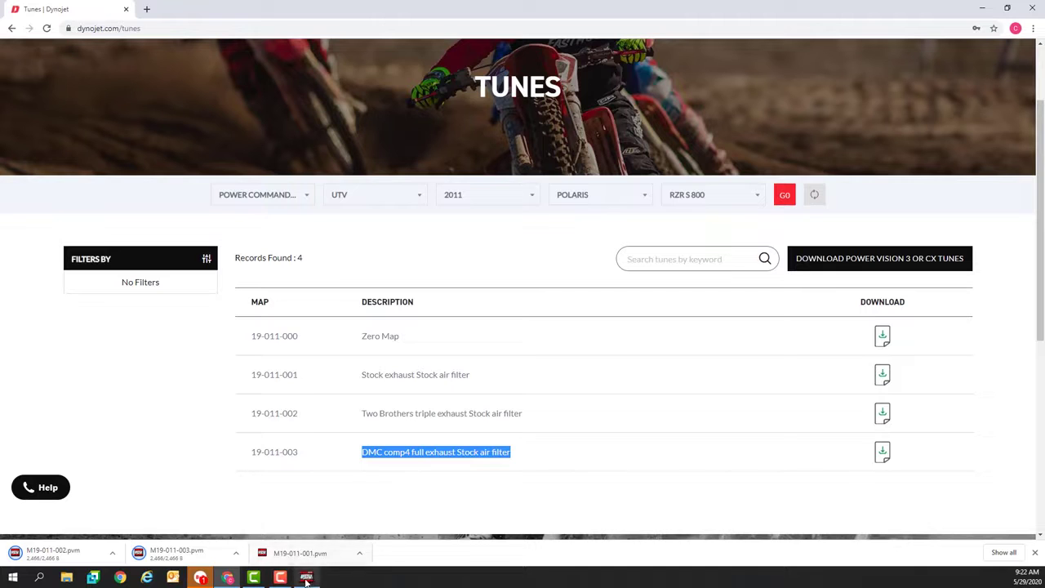
Step: Restore Power Commander and browse the Open Map dialog to the Downloads folder
mouse_move(306, 577)
left_click(312, 498)
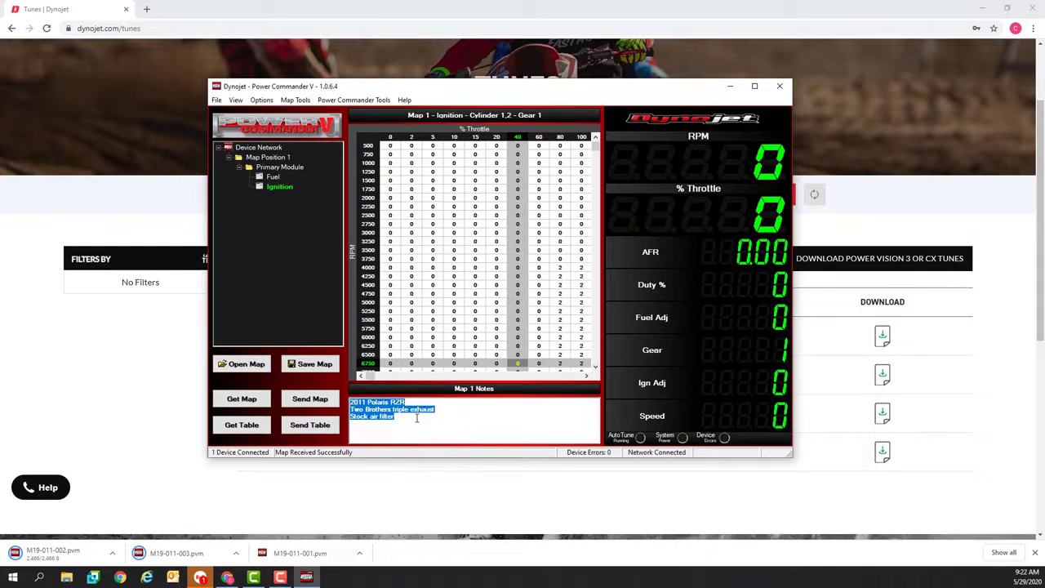
left_click(255, 367)
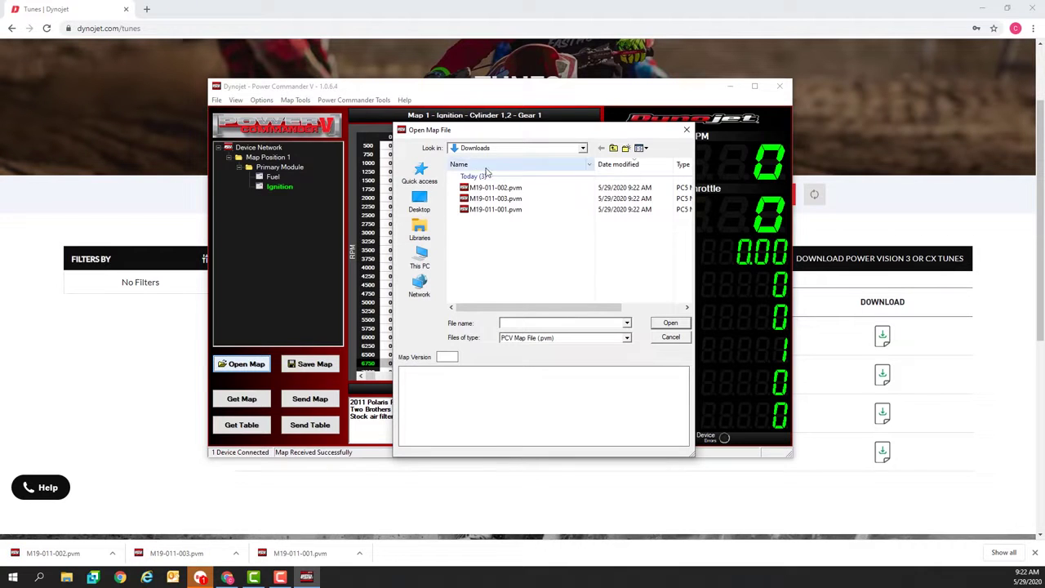
left_click(478, 150)
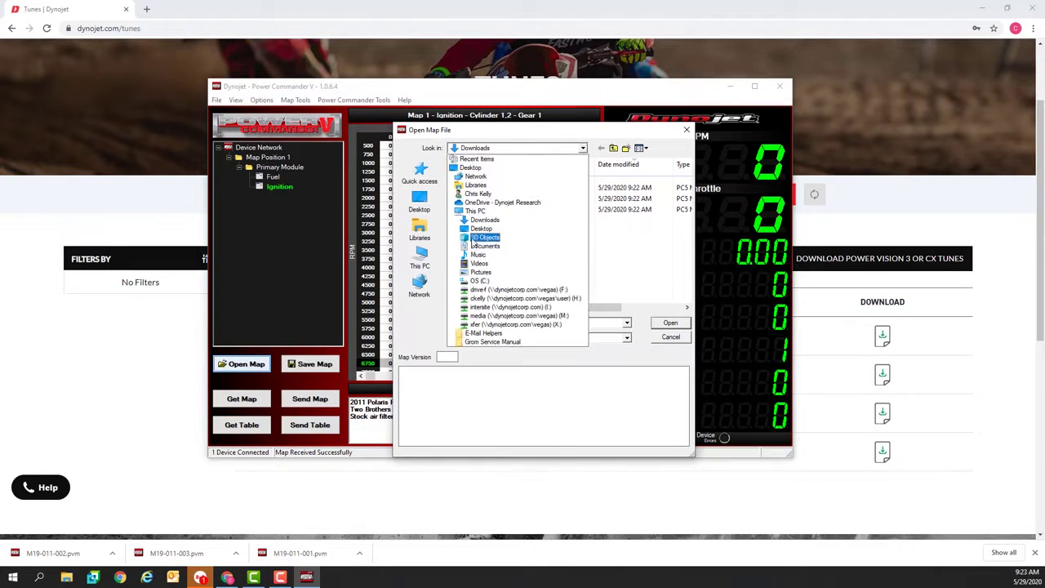
left_click(454, 219)
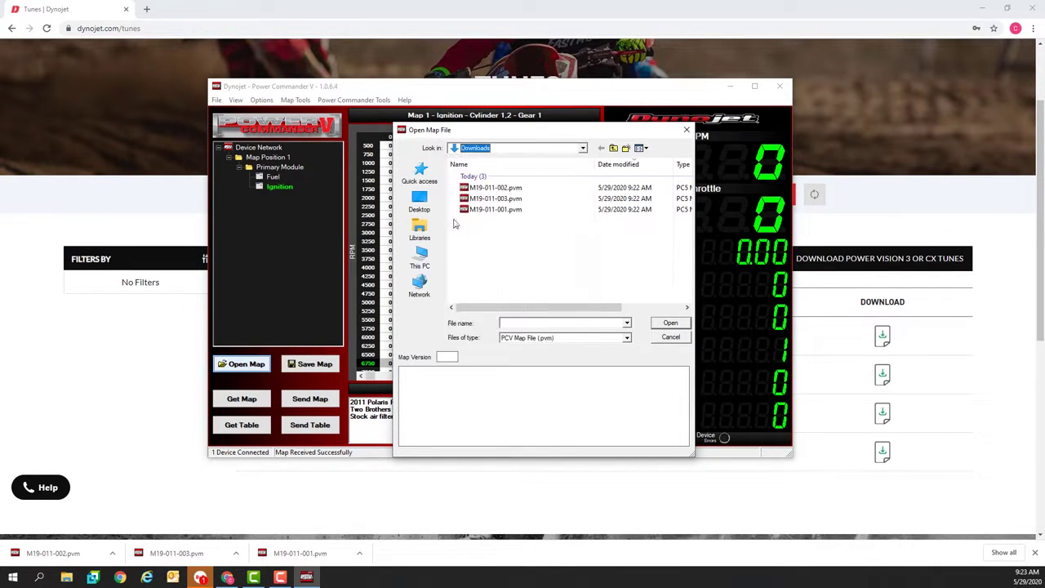
left_click(422, 172)
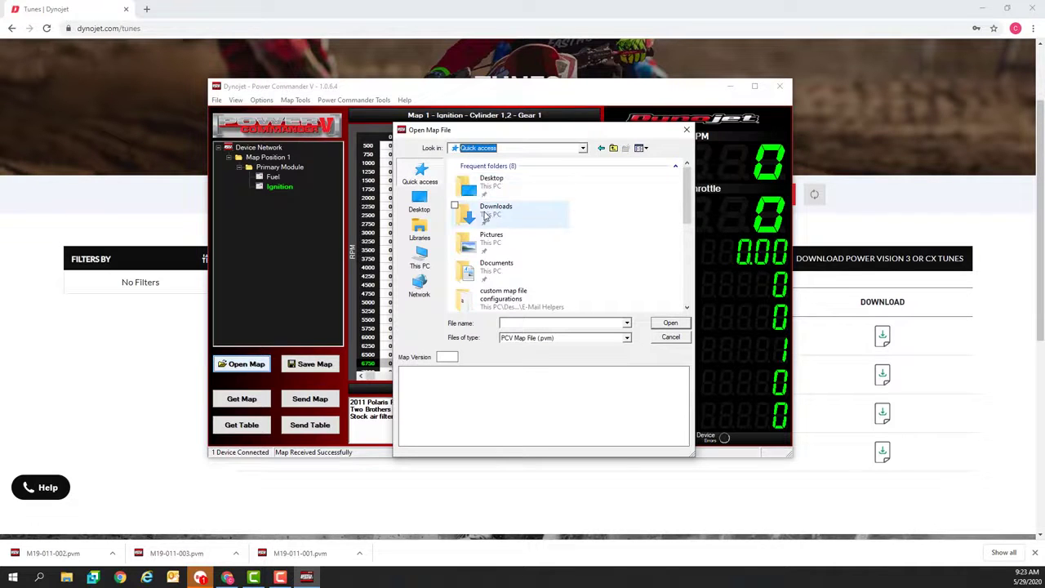
double_click(490, 213)
Step: Open the DMC comp4 map M19-011-003.pvm, view its Fuel table and send it to the device
left_click(498, 210)
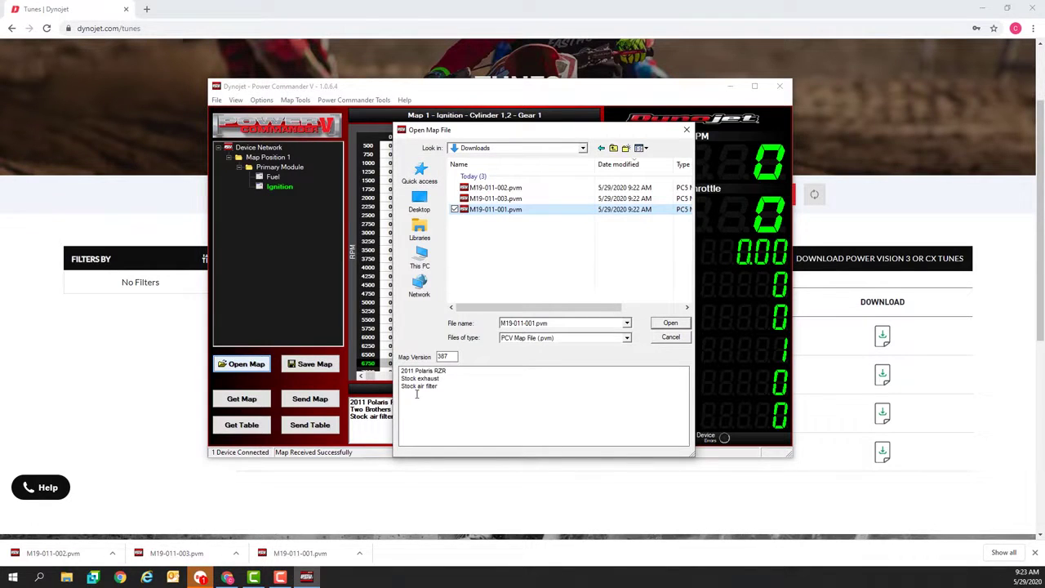
left_click(491, 188)
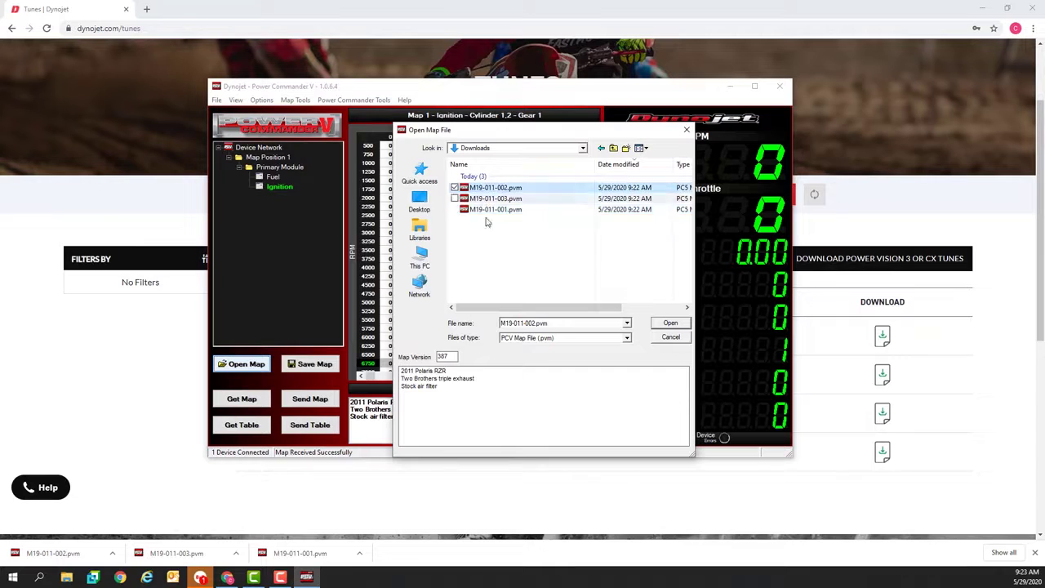
left_click(490, 199)
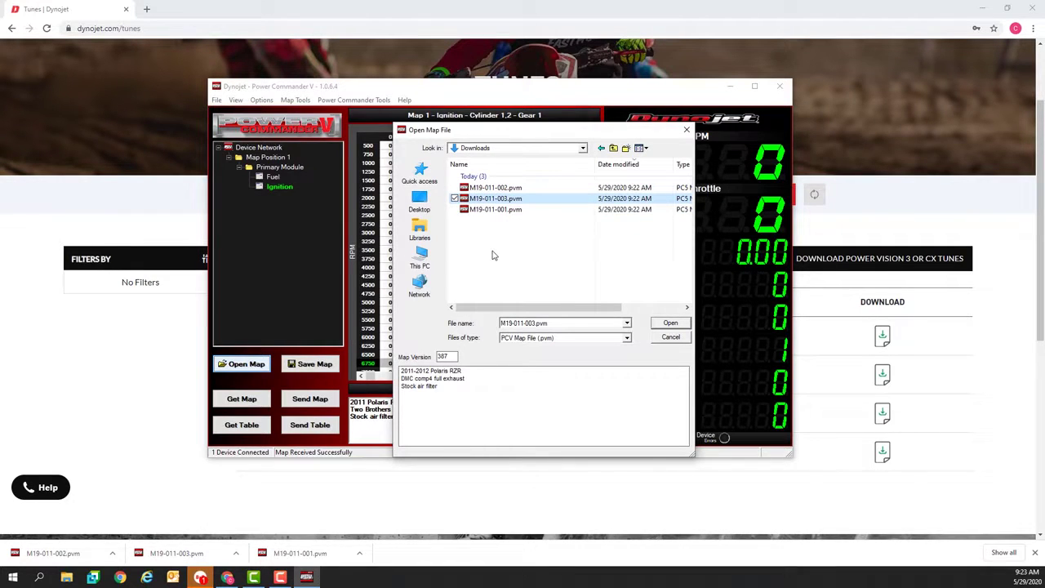
left_click(669, 324)
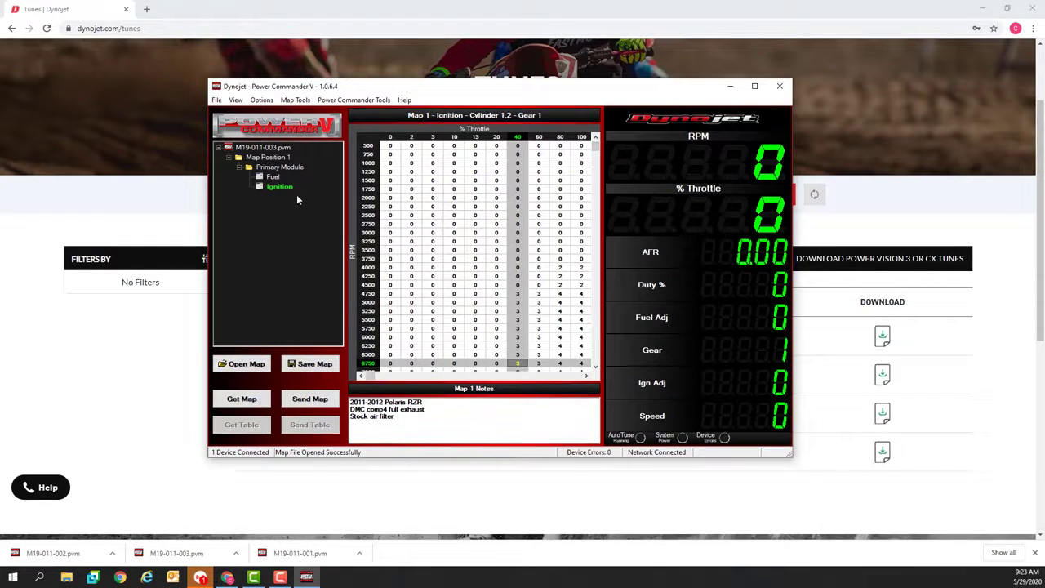
left_click(274, 177)
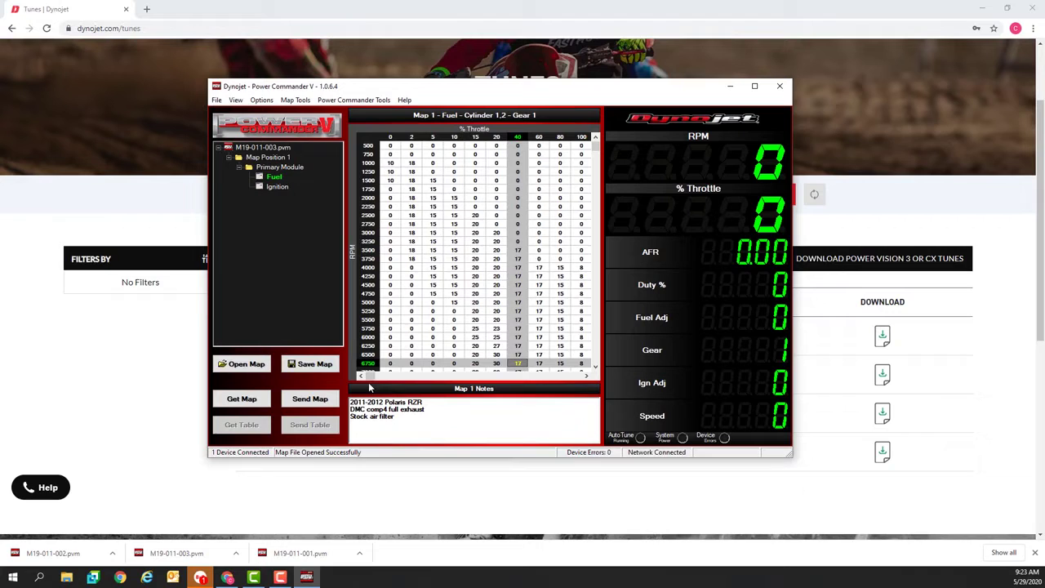
left_click(305, 399)
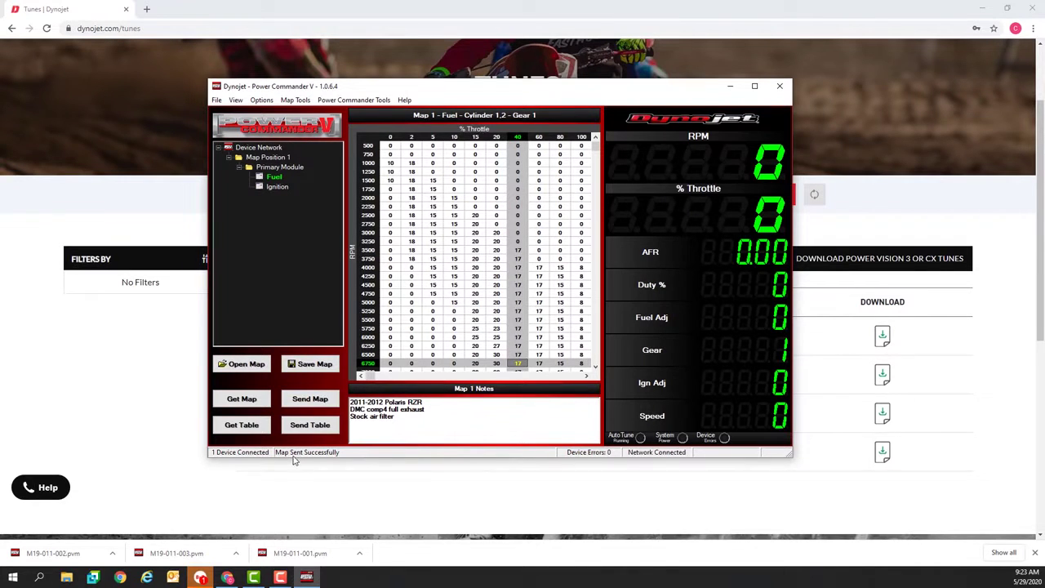